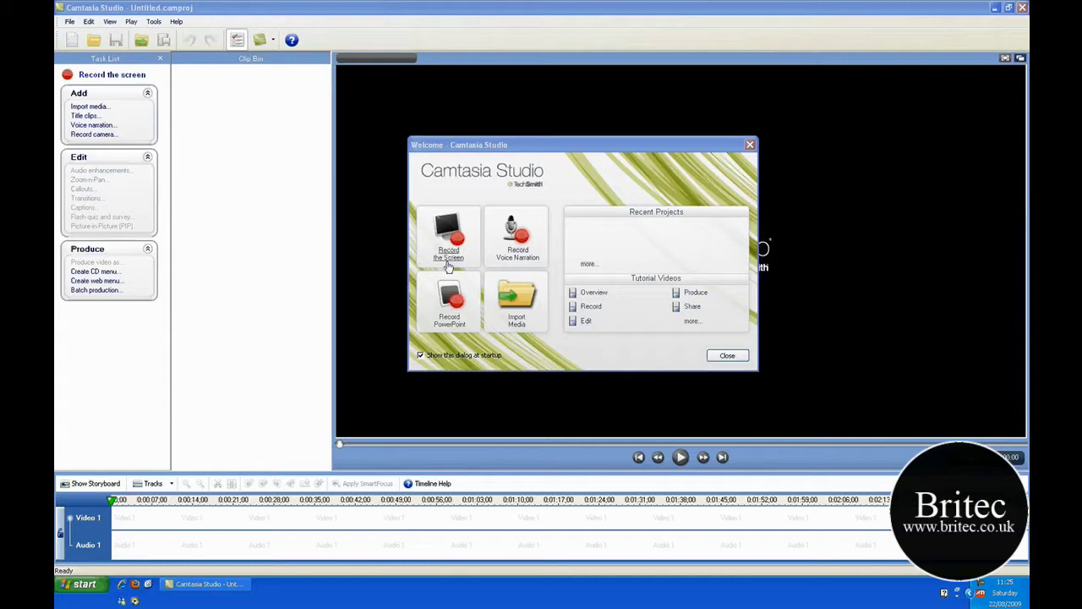
click(727, 355)
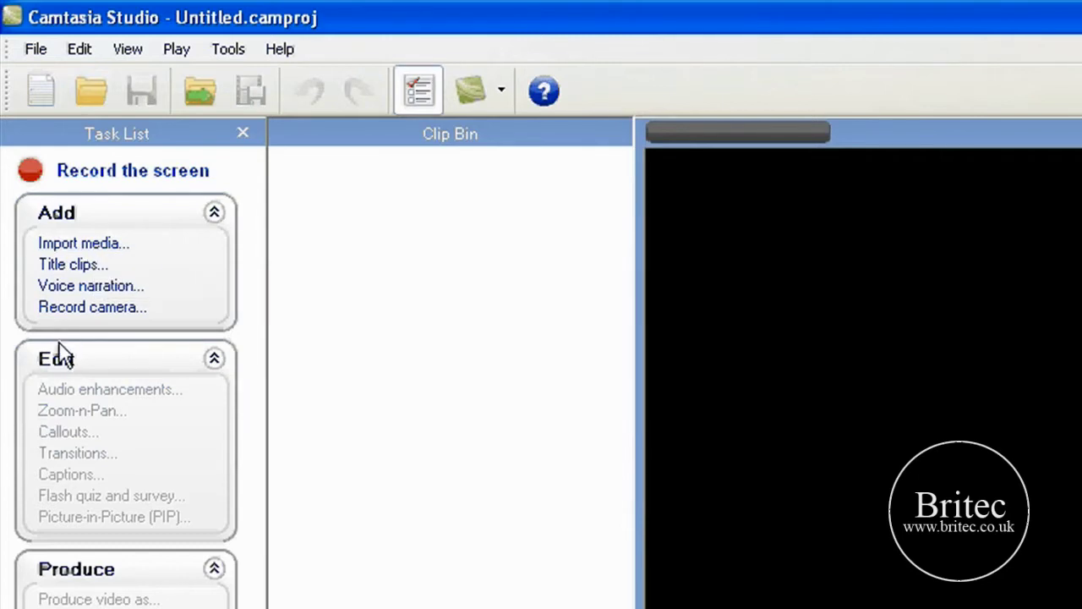
click(118, 247)
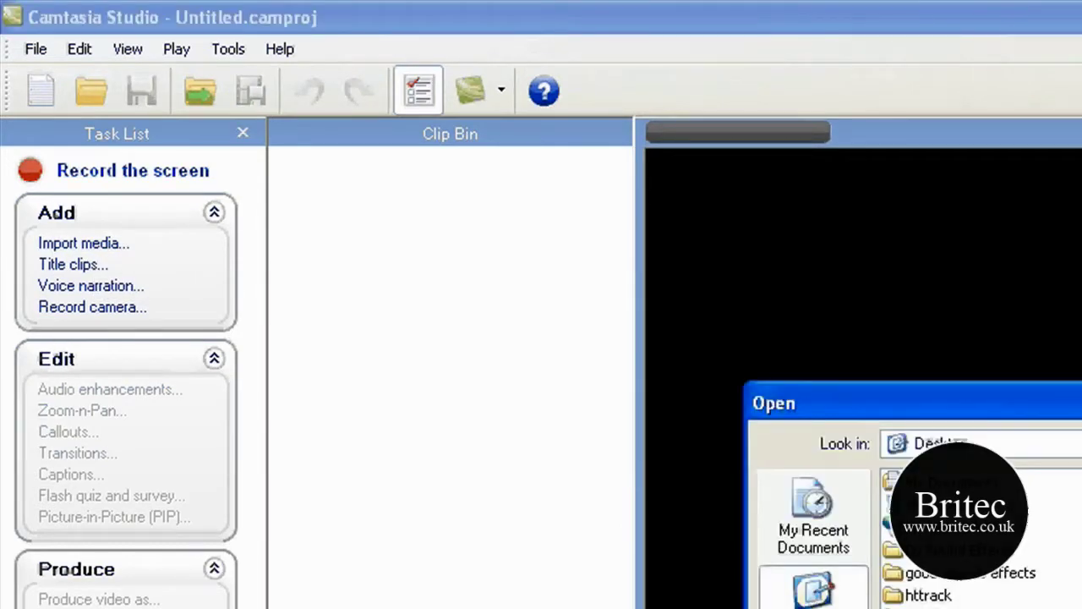
key(Return)
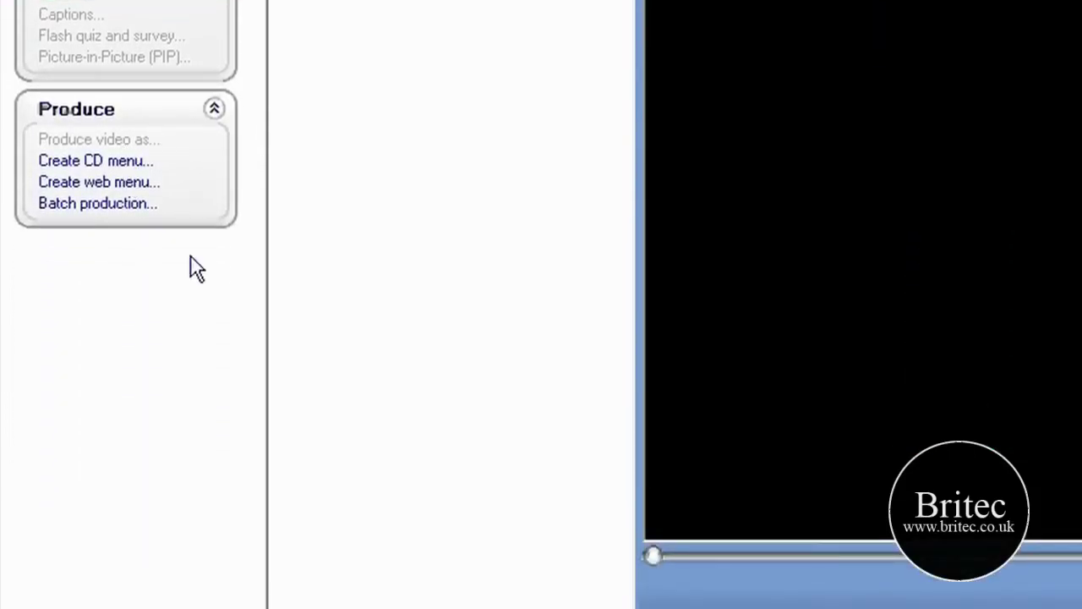
Step: Start a batch production and add the Bootrec .avi video to the file list
click(97, 212)
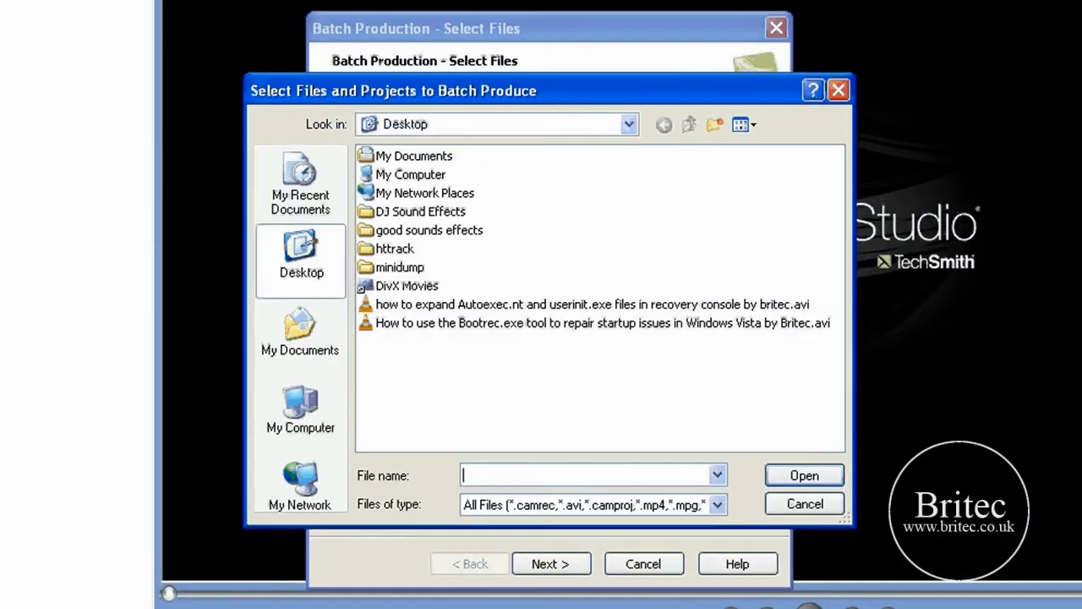
click(528, 326)
click(799, 476)
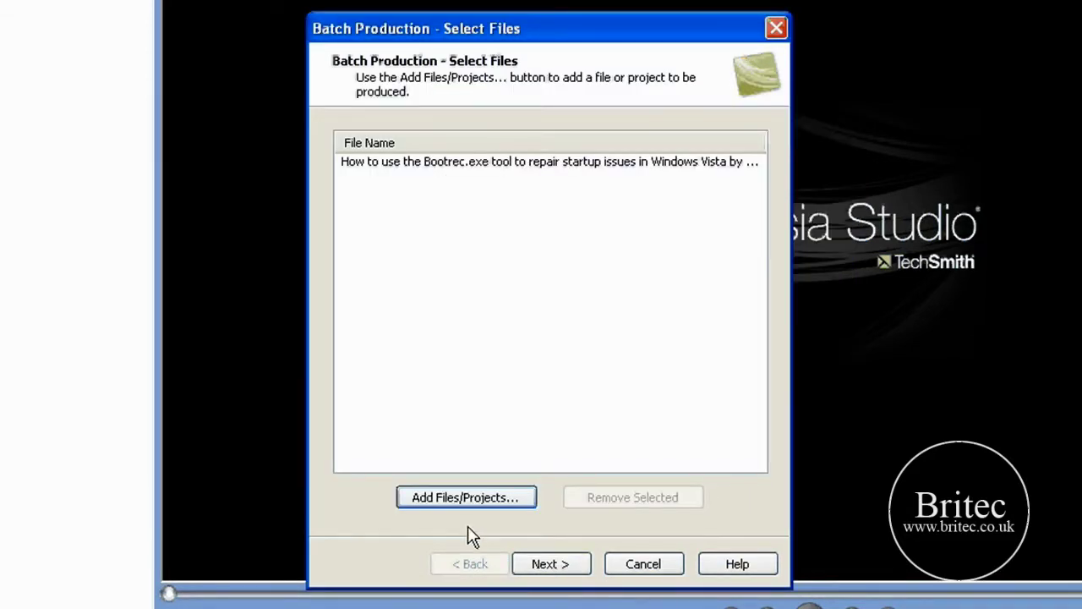
Step: Move to preset selection and show the HD preset in the Preset Manager
click(556, 568)
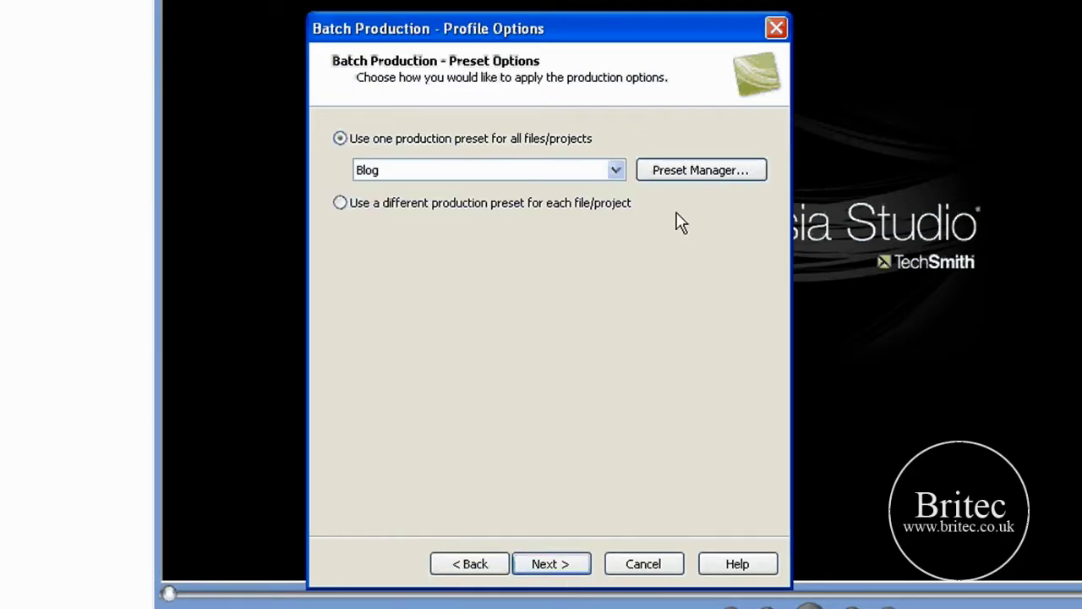
click(696, 173)
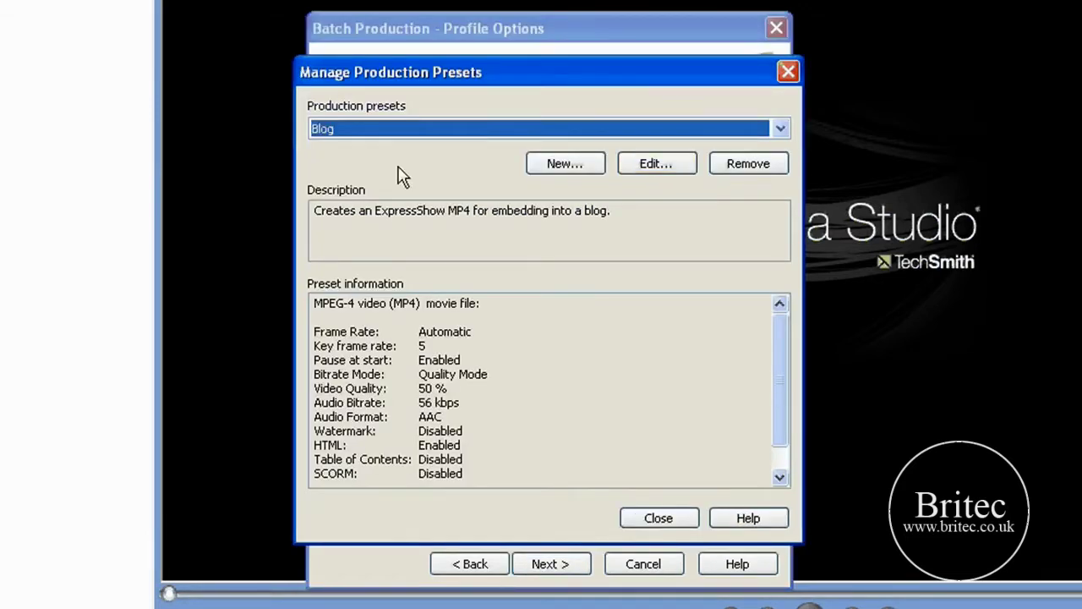
click(778, 131)
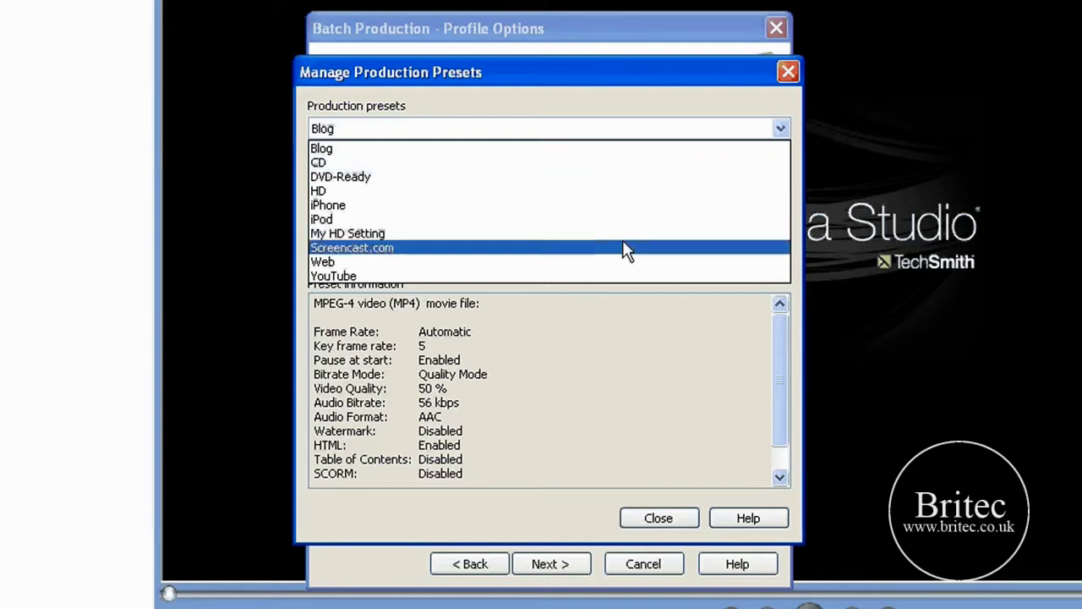
click(614, 191)
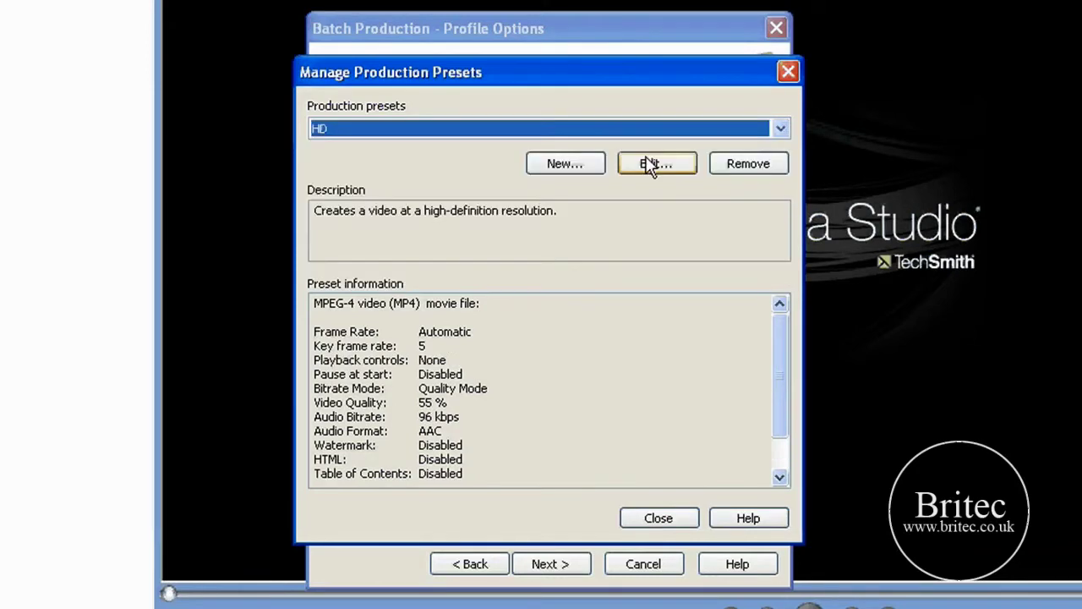
Step: Create preset 'youtube setting', reuse the name as its description, and choose MOV - QuickTime movie
click(563, 164)
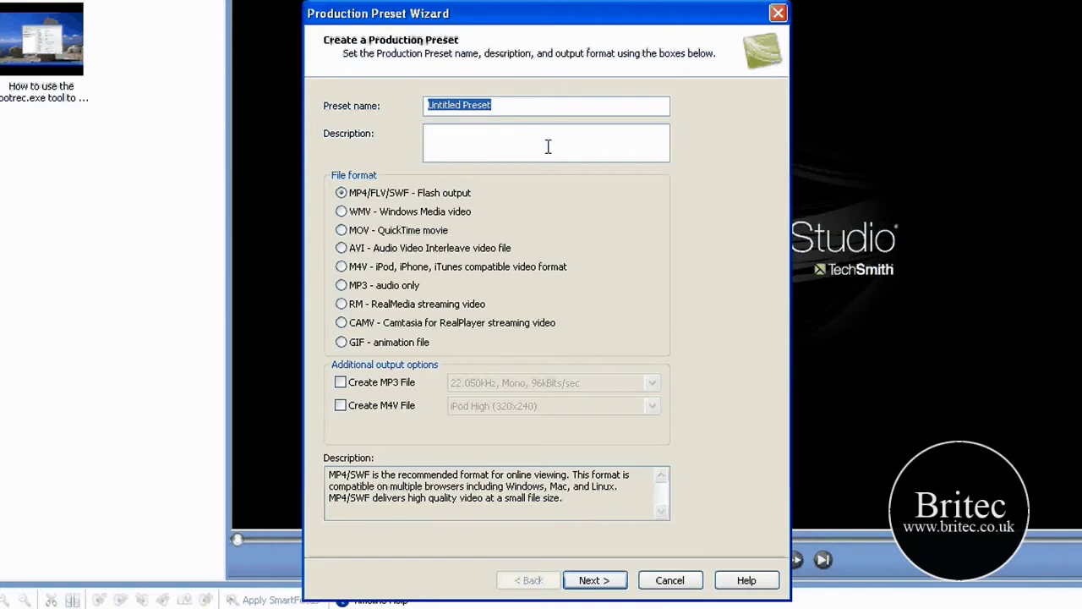
text(youtube setting)
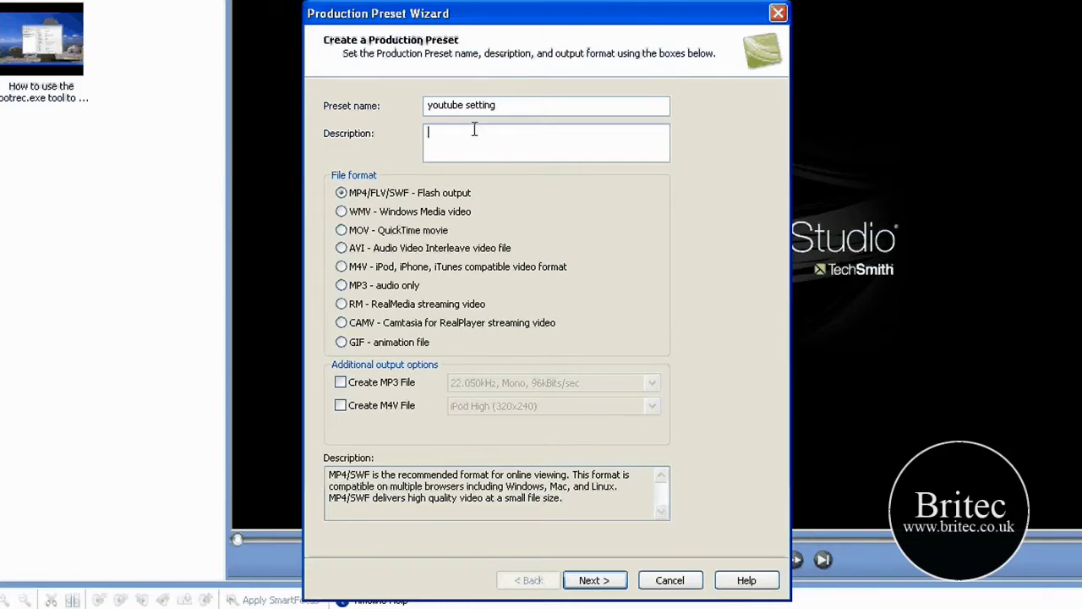
drag(506, 103, 428, 104)
right_click(482, 102)
click(495, 150)
click(468, 141)
right_click(469, 142)
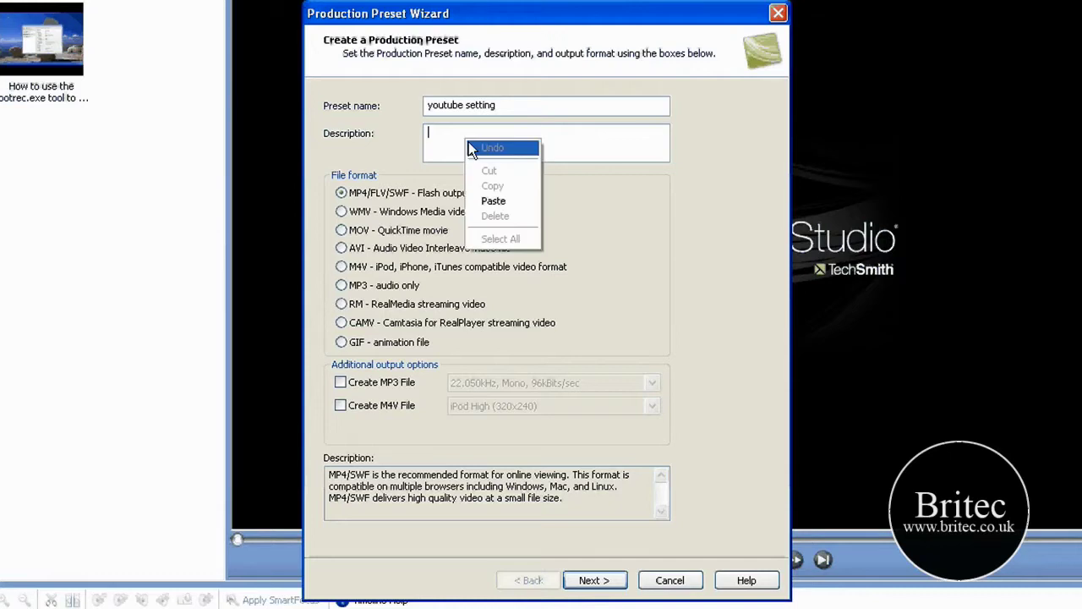
click(493, 200)
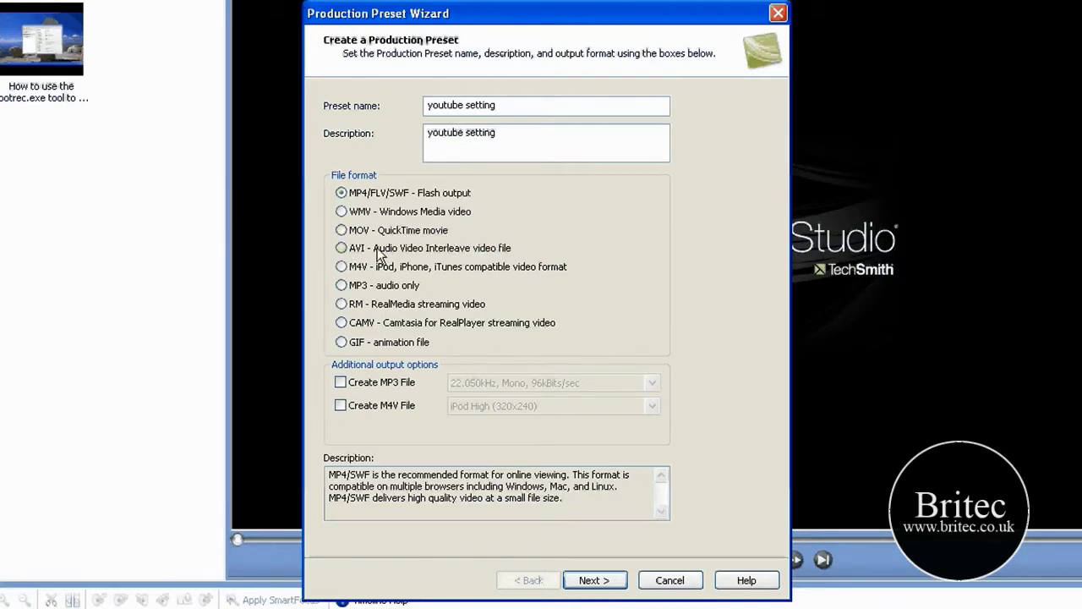
click(340, 232)
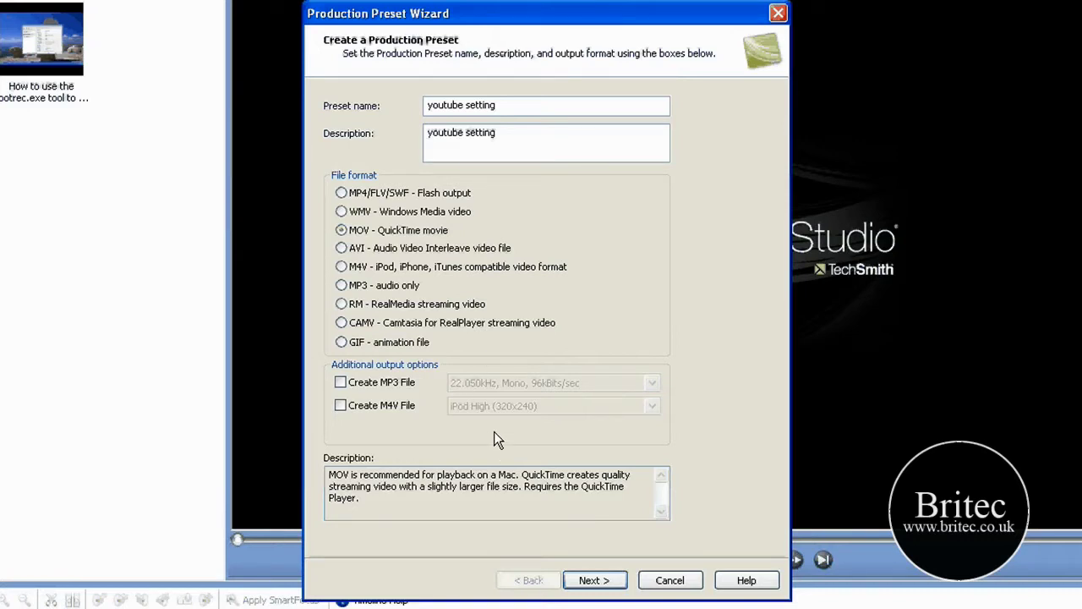
Step: Set H.264 compression to a key frame every 30 frames with Best quality multi-pass encoding
click(594, 580)
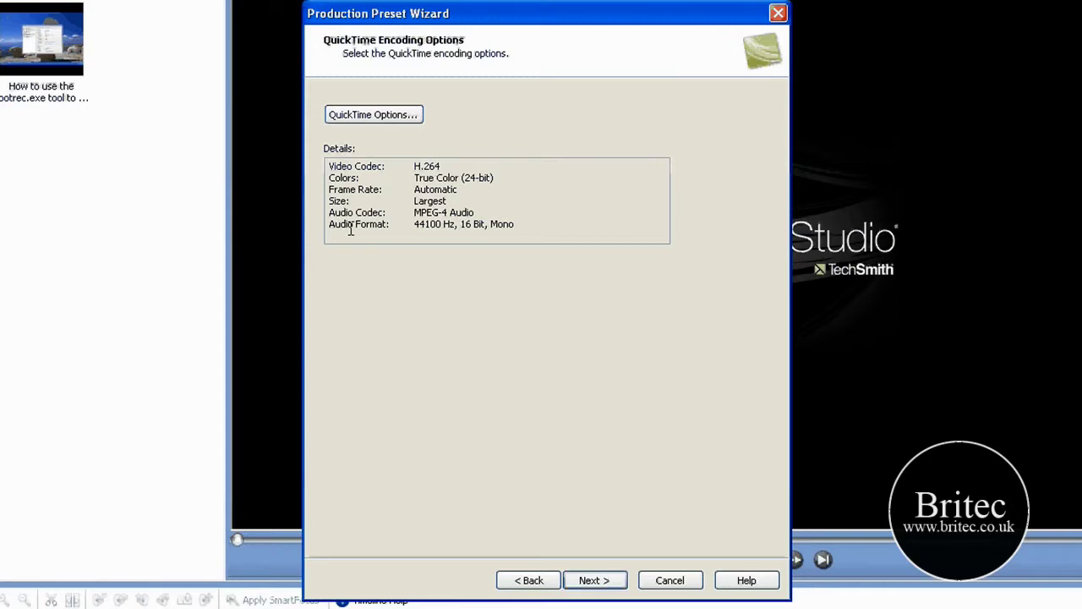
click(380, 115)
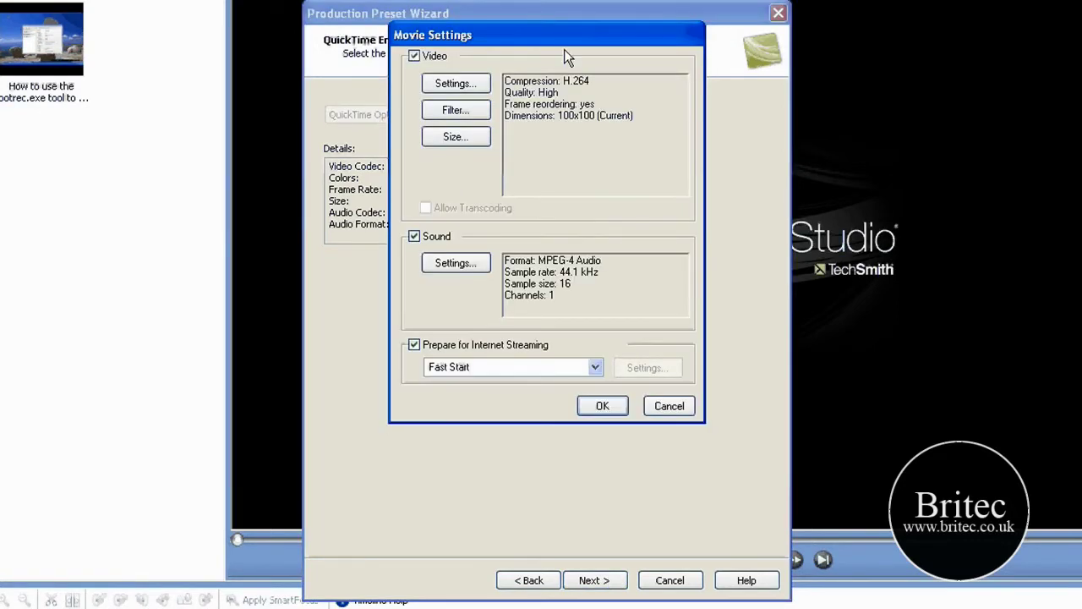
drag(567, 40, 556, 99)
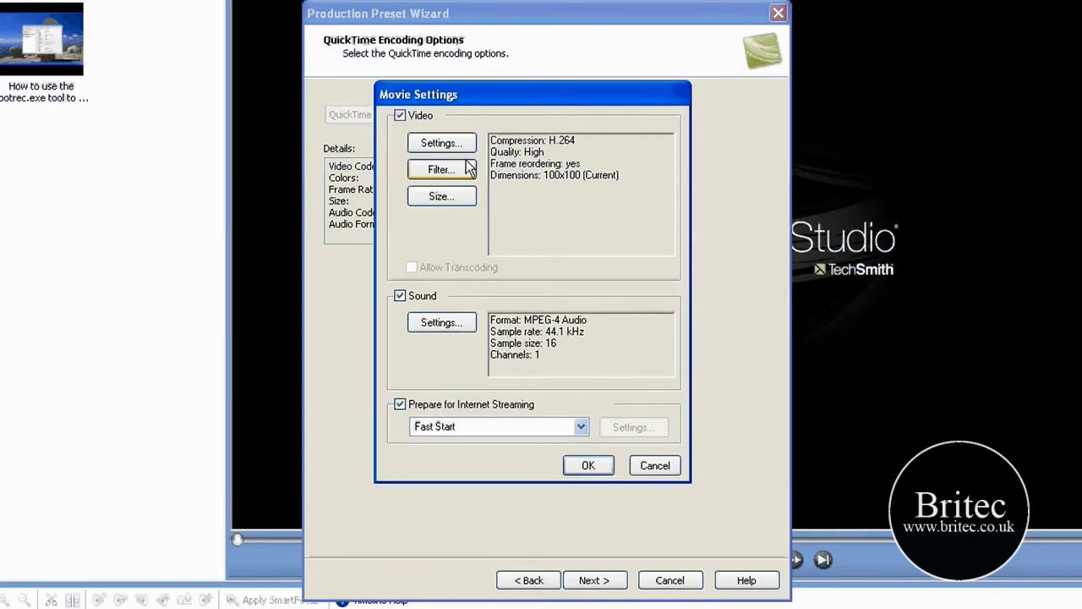
click(445, 142)
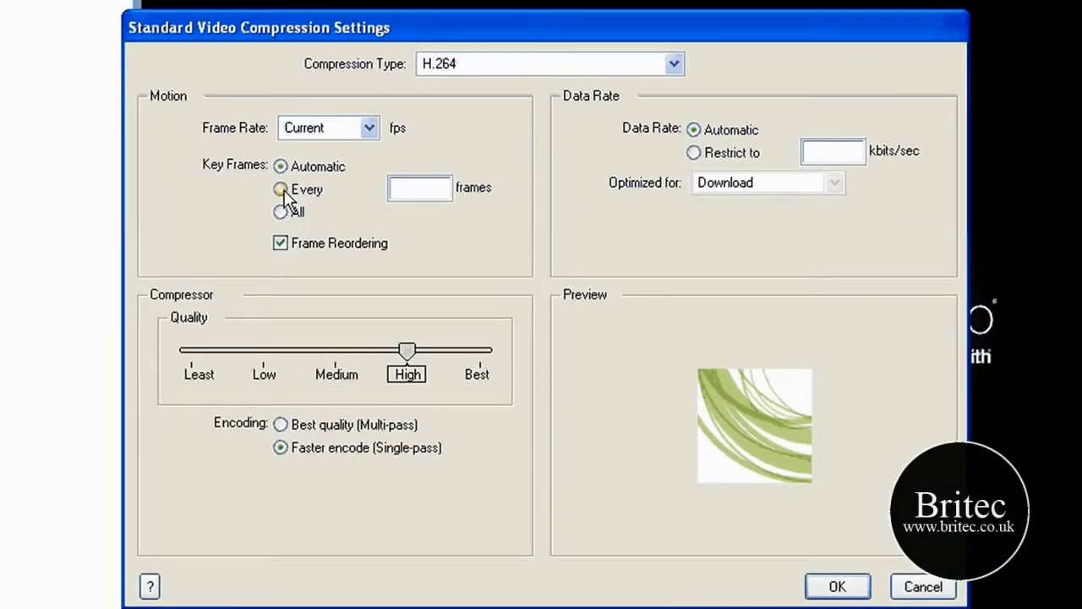
click(416, 182)
text(30)
click(280, 426)
Step: Keep the video filter unchanged and set the export size to 1280 x 720 HD
click(837, 586)
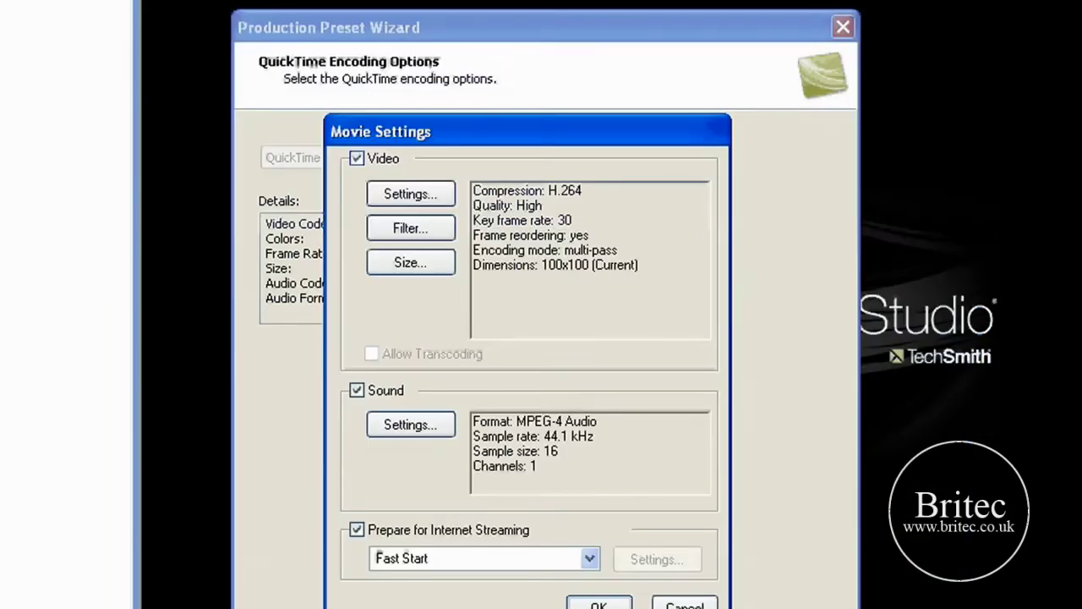
click(420, 240)
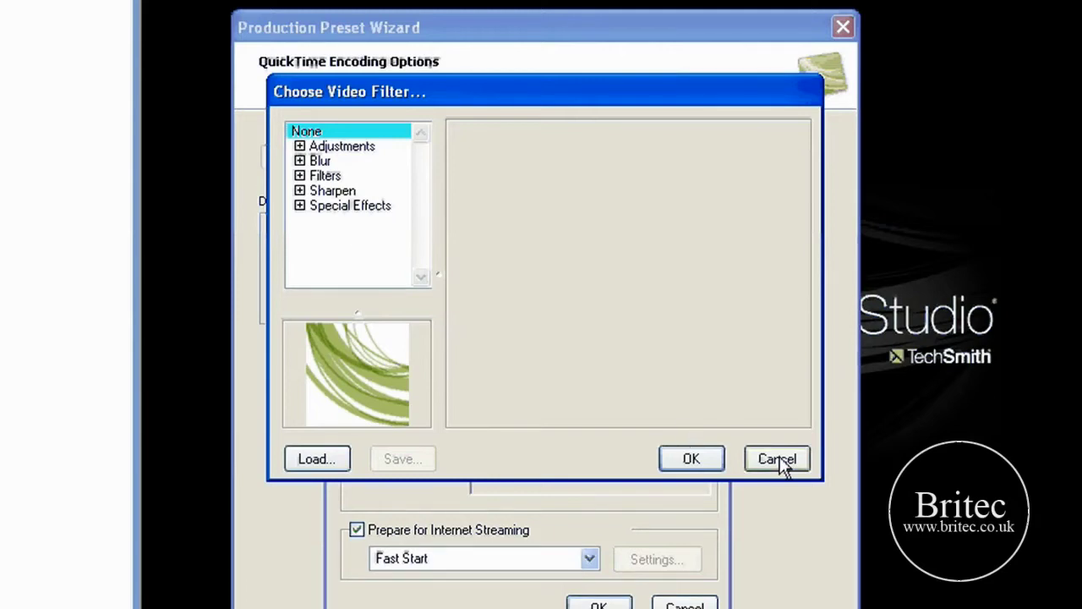
click(779, 461)
click(427, 264)
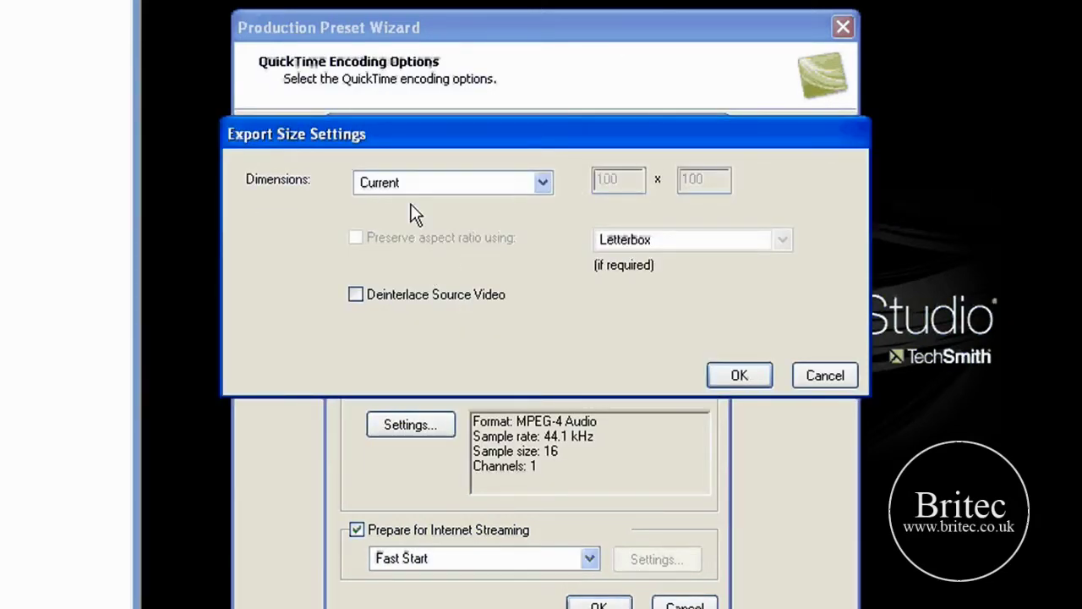
click(450, 181)
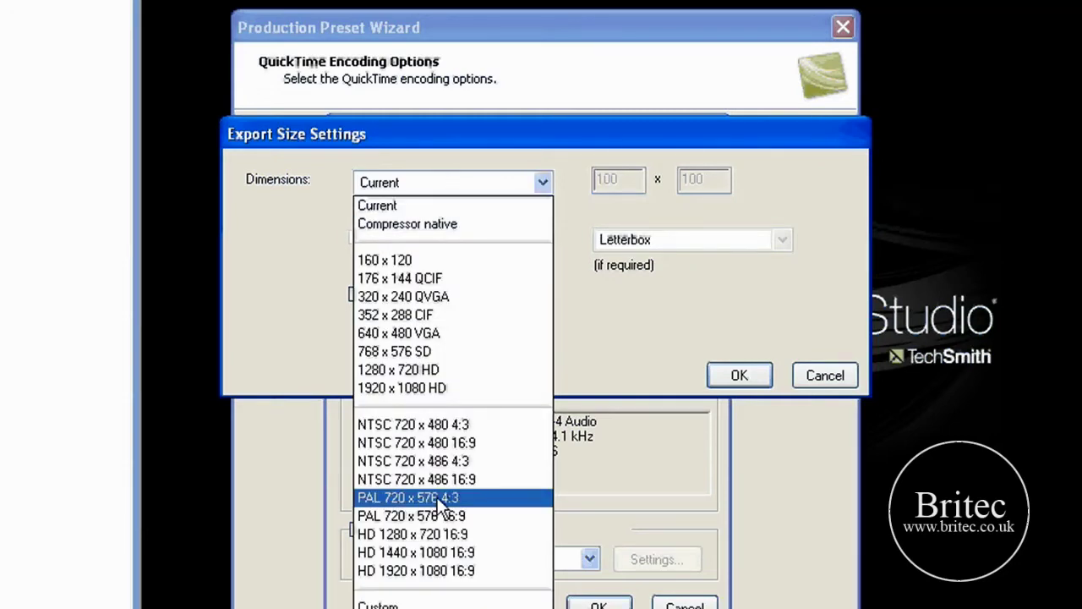
click(430, 369)
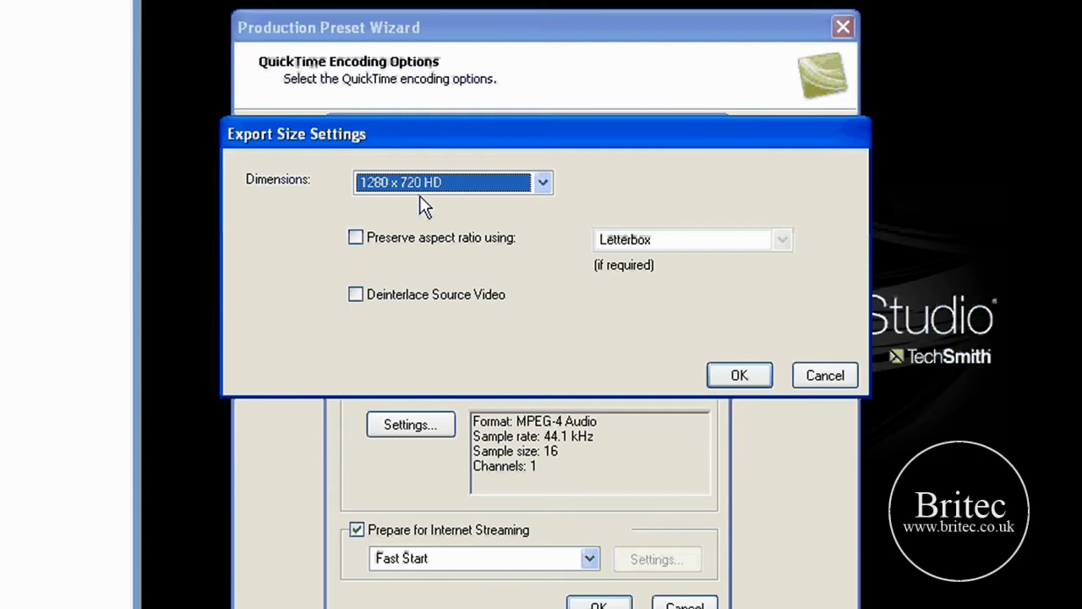
click(725, 375)
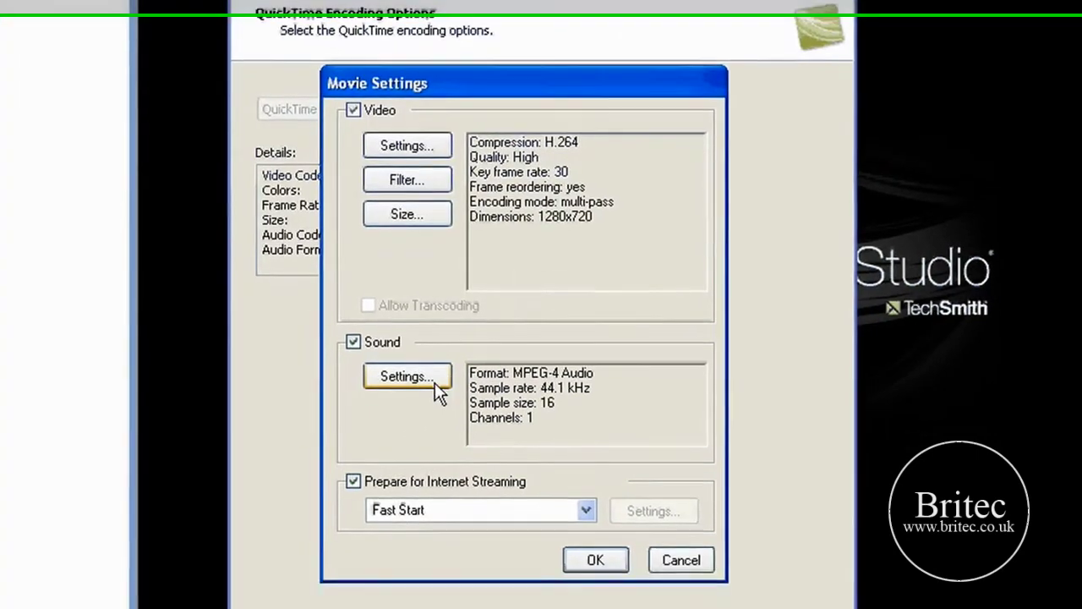
Step: Set the sound to stereo with a 48.000 kHz sample rate
click(434, 379)
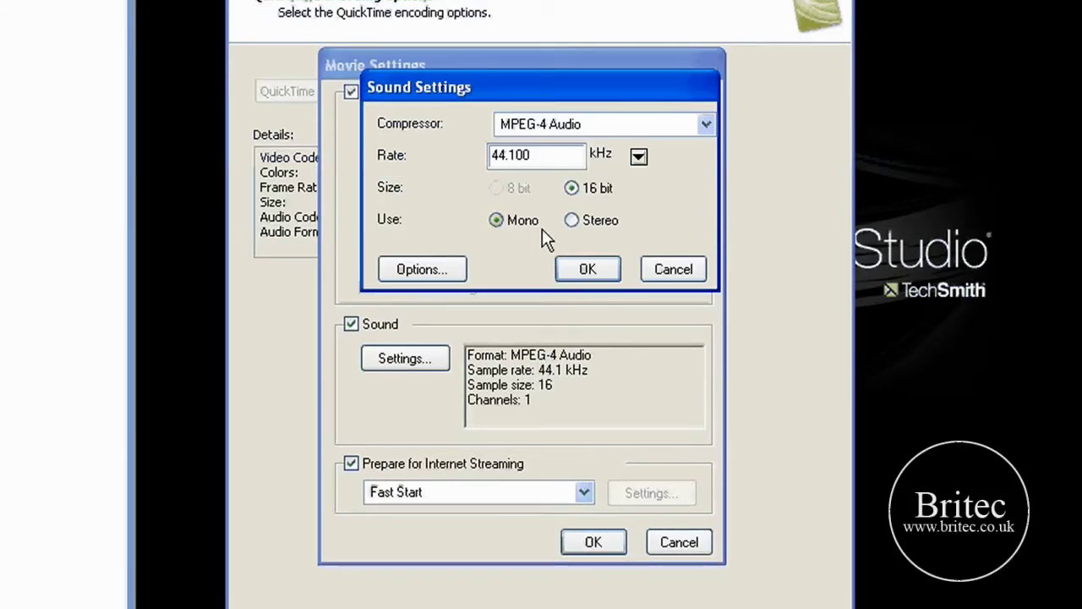
click(573, 221)
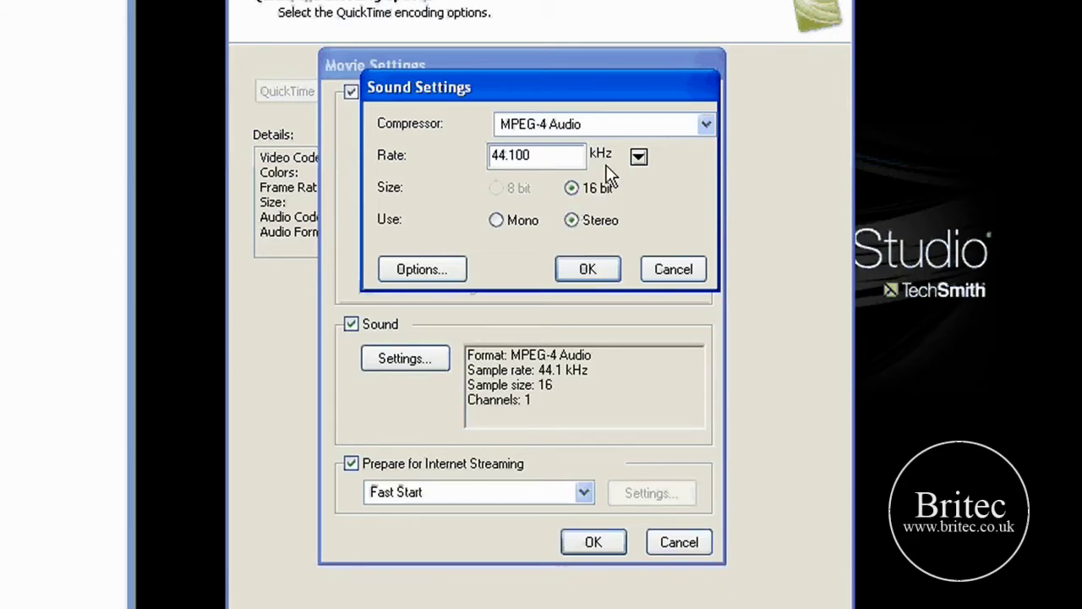
click(638, 157)
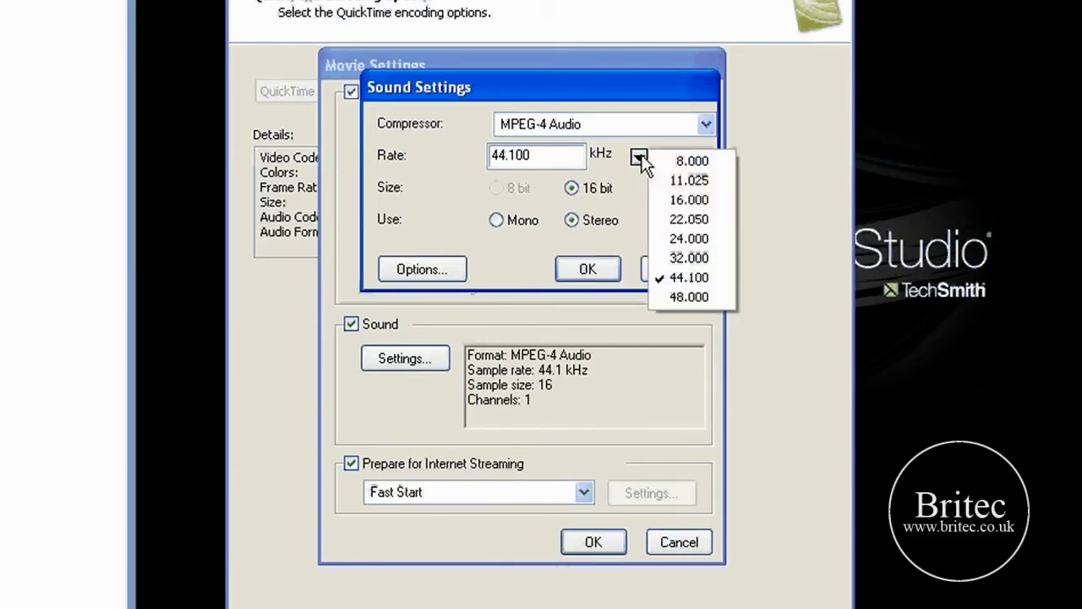
click(686, 296)
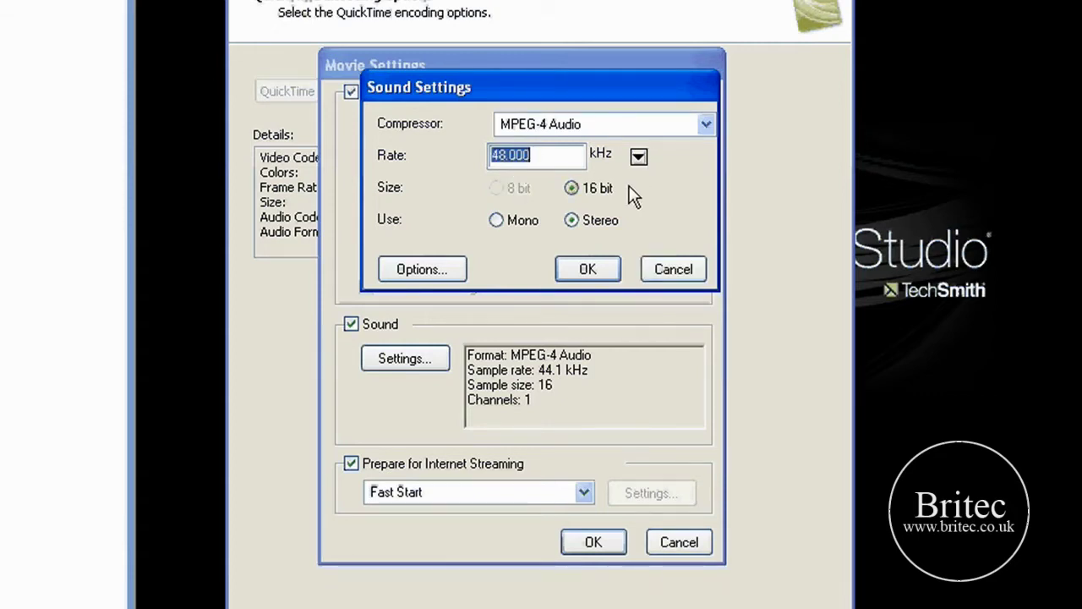
Step: Give the MPEG-4 audio a 48 kHz output rate and Best encoder quality, then confirm
click(422, 270)
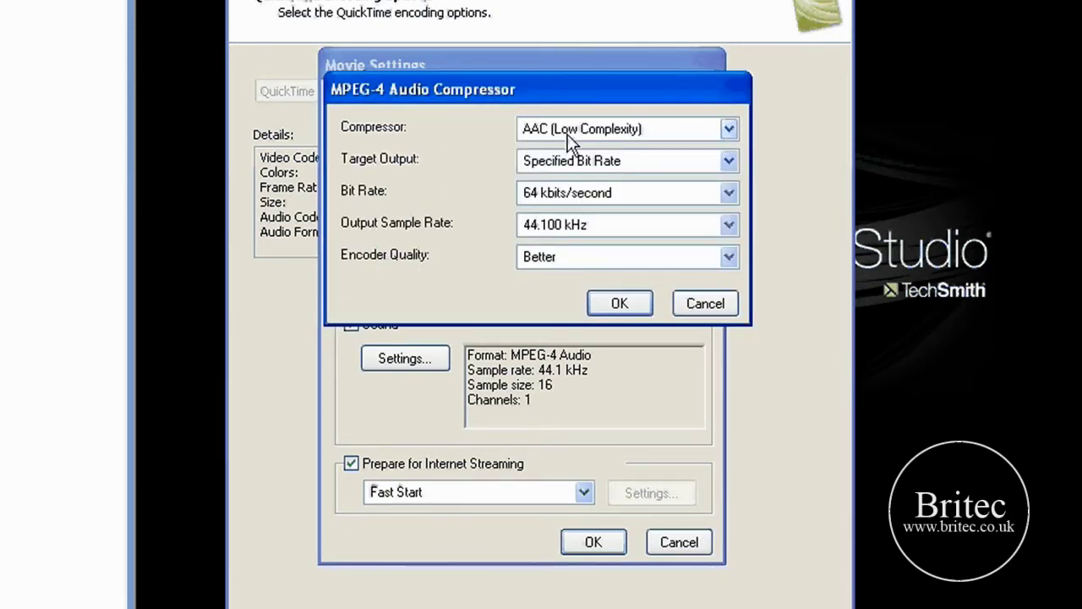
click(729, 224)
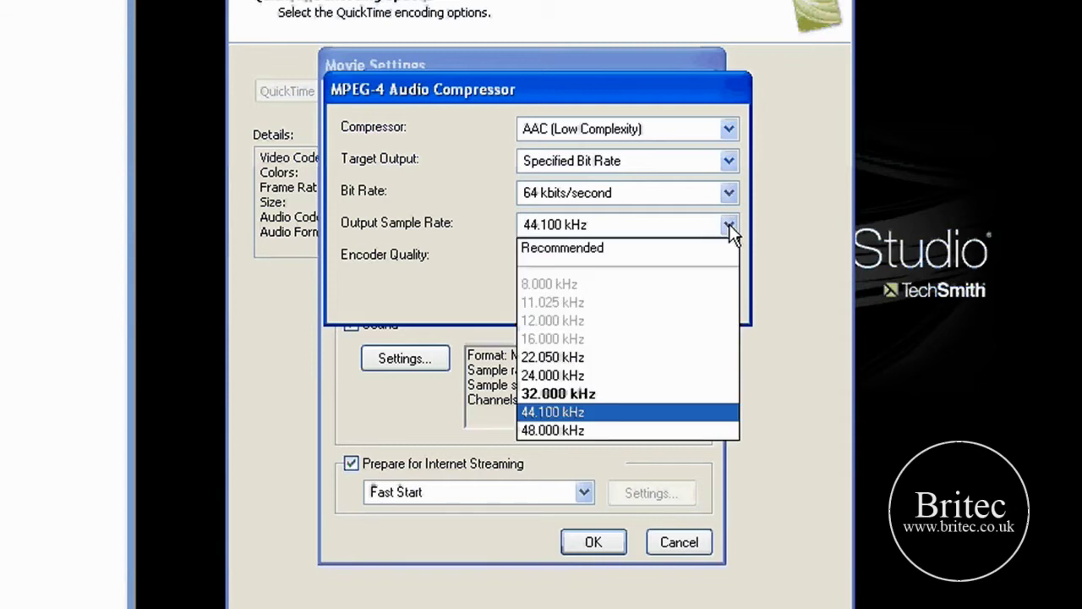
click(643, 430)
click(578, 256)
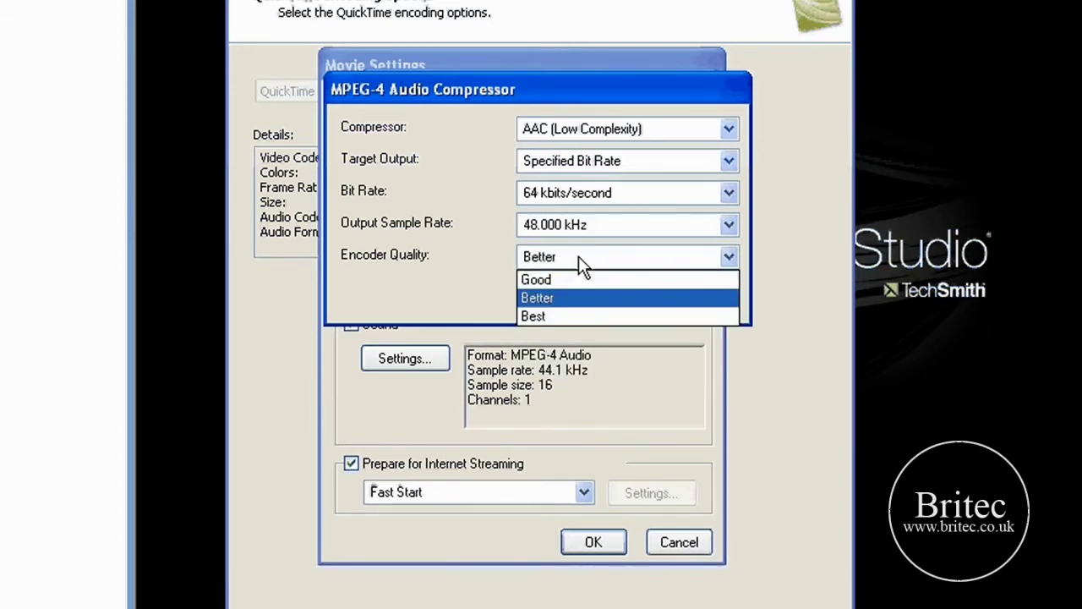
click(558, 315)
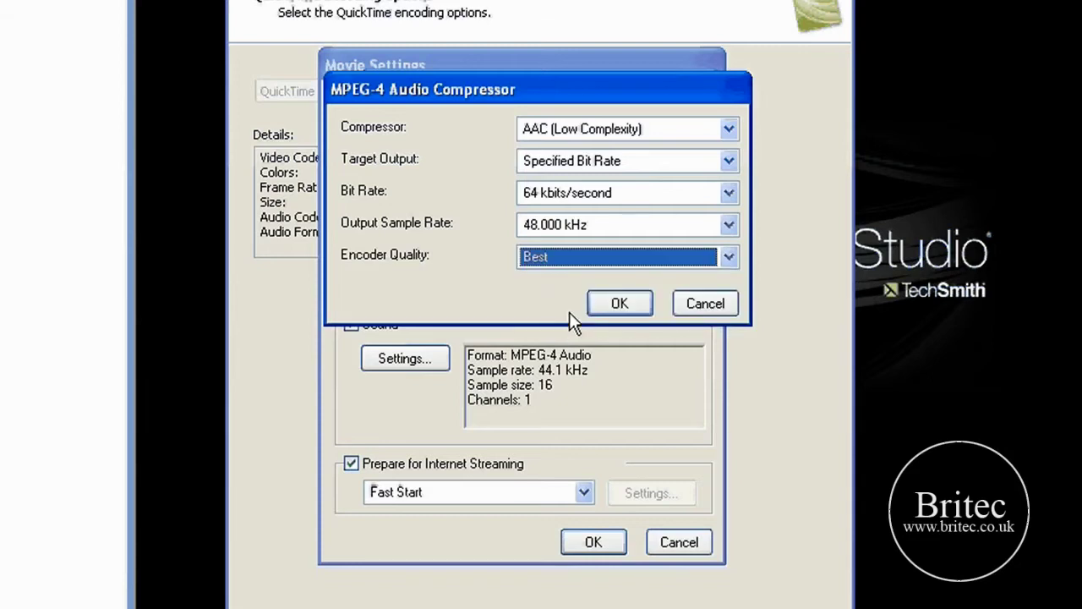
click(620, 303)
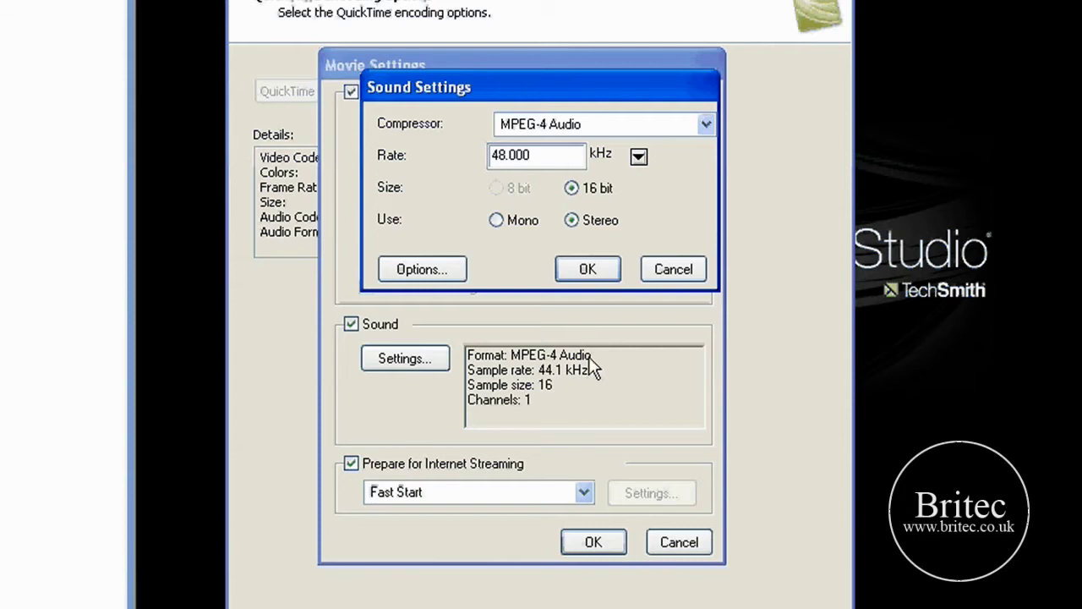
click(588, 270)
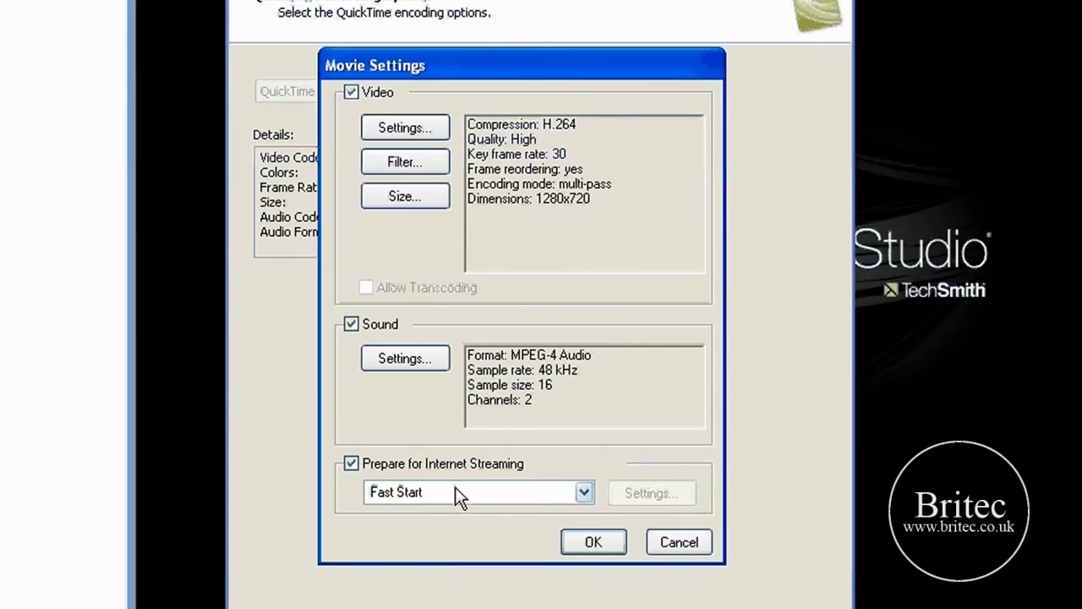
click(597, 542)
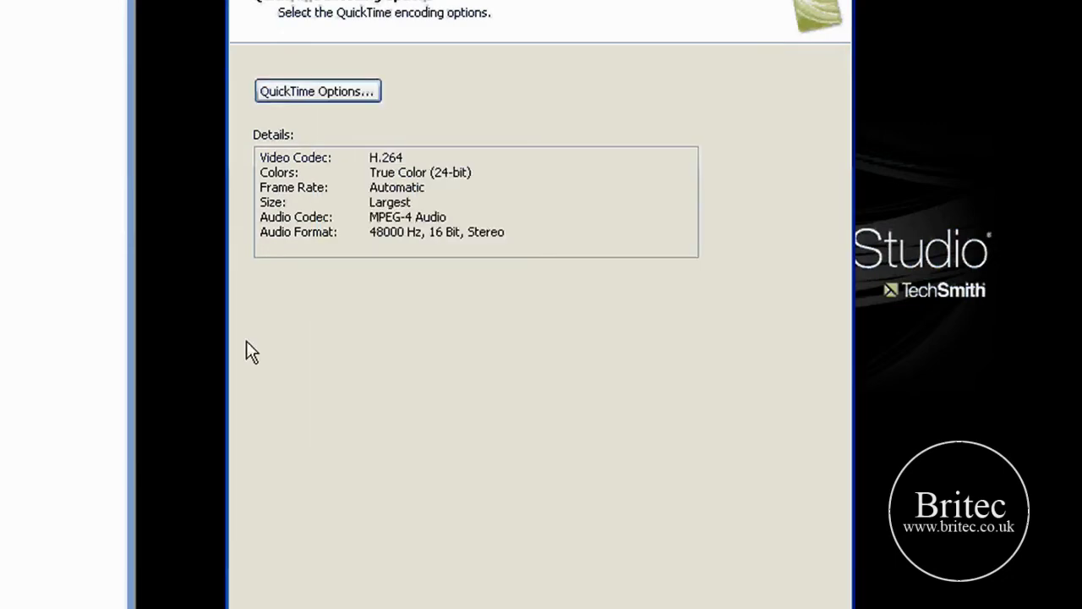
Step: Enter a custom video size of 1280 wide by 720 high
click(583, 584)
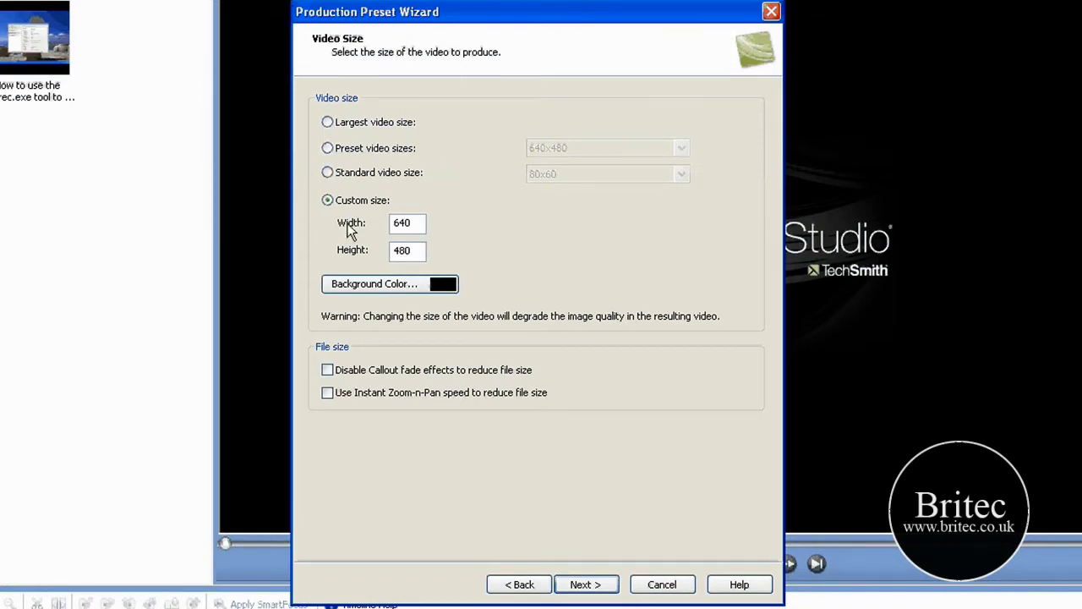
drag(409, 222, 335, 216)
text(1280)
drag(423, 254, 239, 222)
text(720)
Step: Enable Include watermark on the video options step and open its options
click(589, 583)
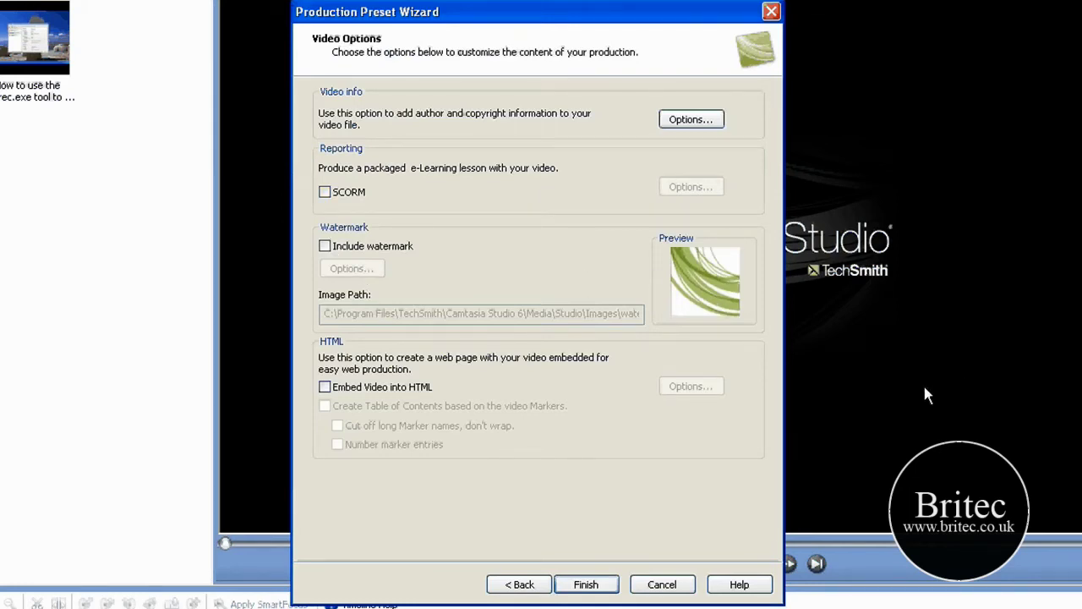
click(325, 246)
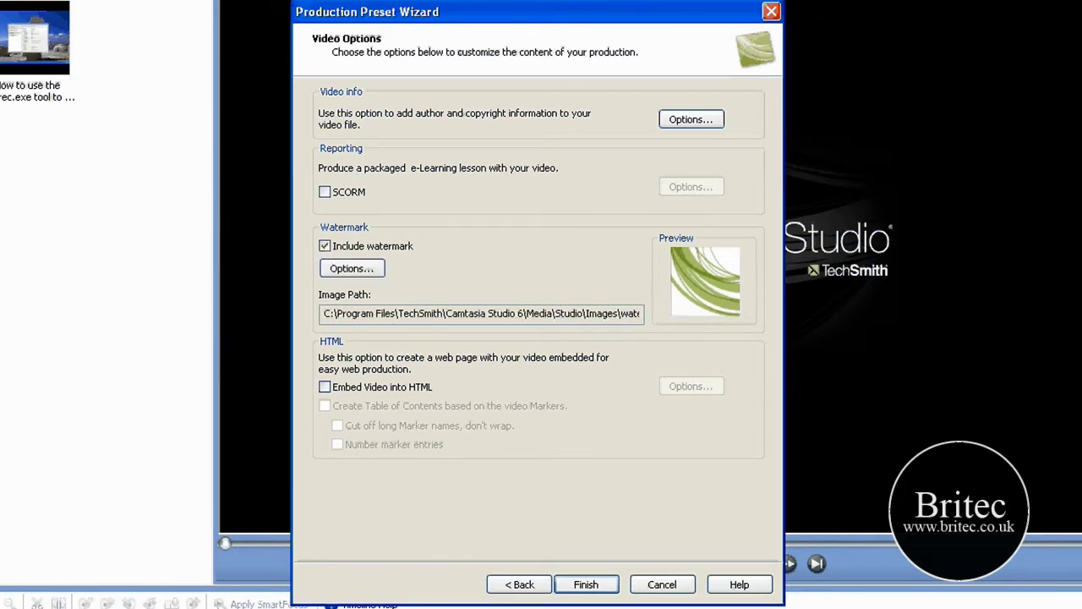
click(352, 269)
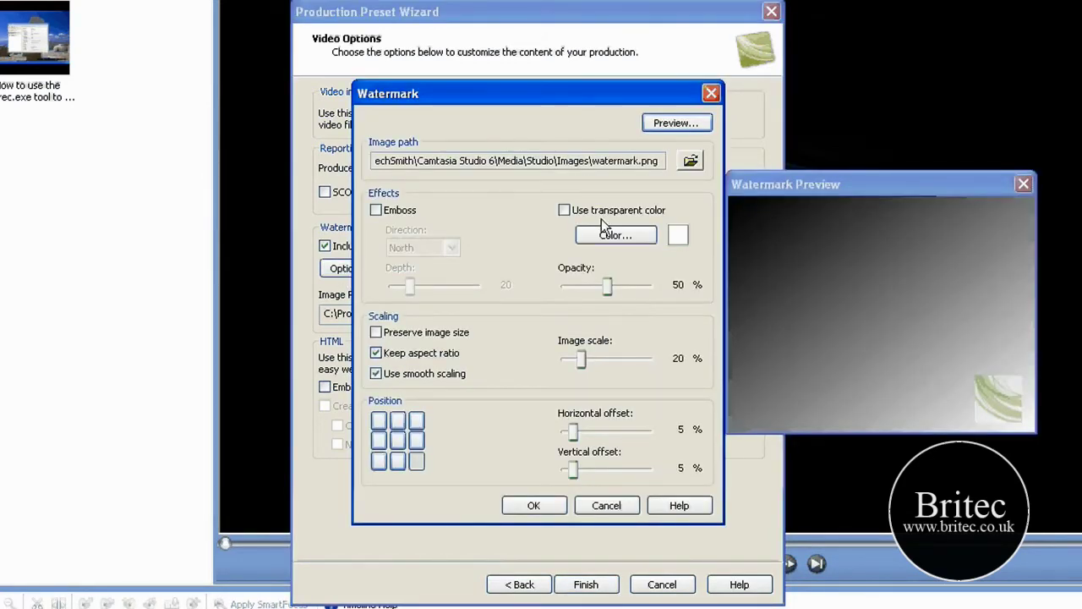
Step: Choose britecwatermark.png from F:\Photoshop Stuff as the watermark image
click(691, 162)
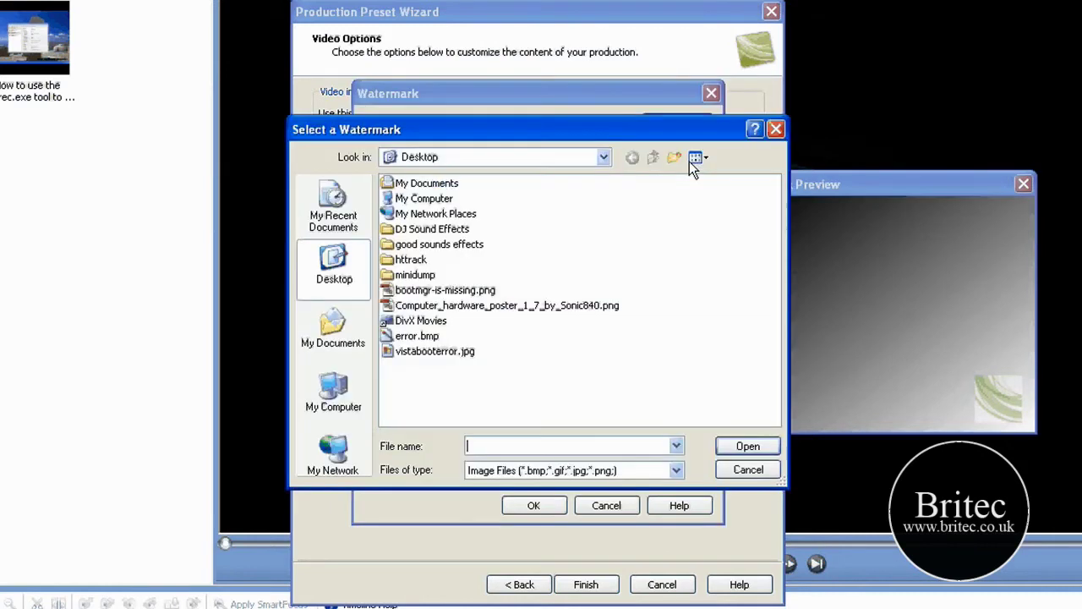
click(336, 408)
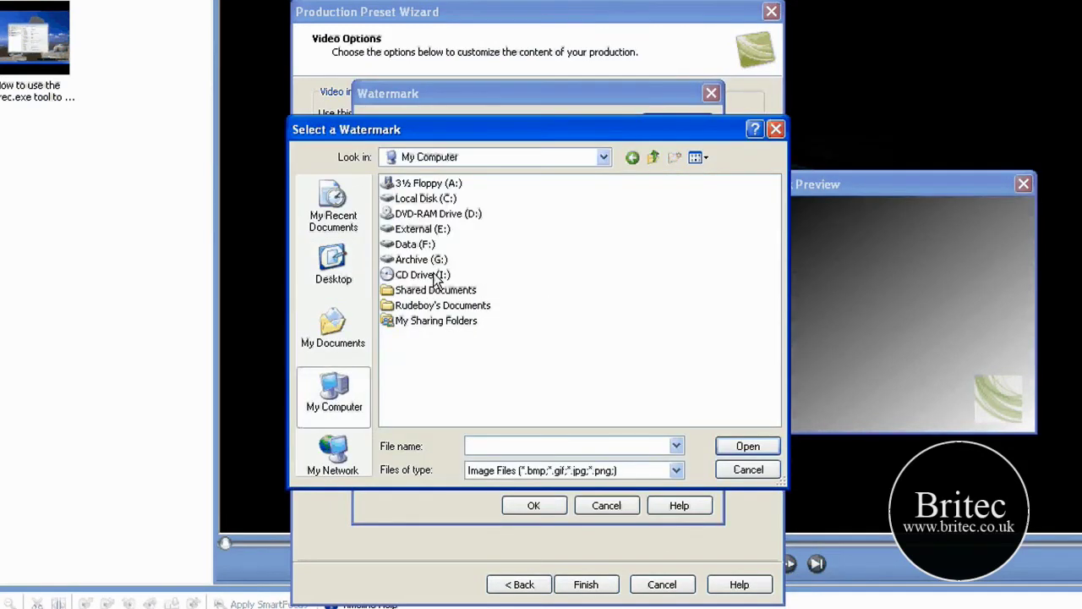
double_click(423, 245)
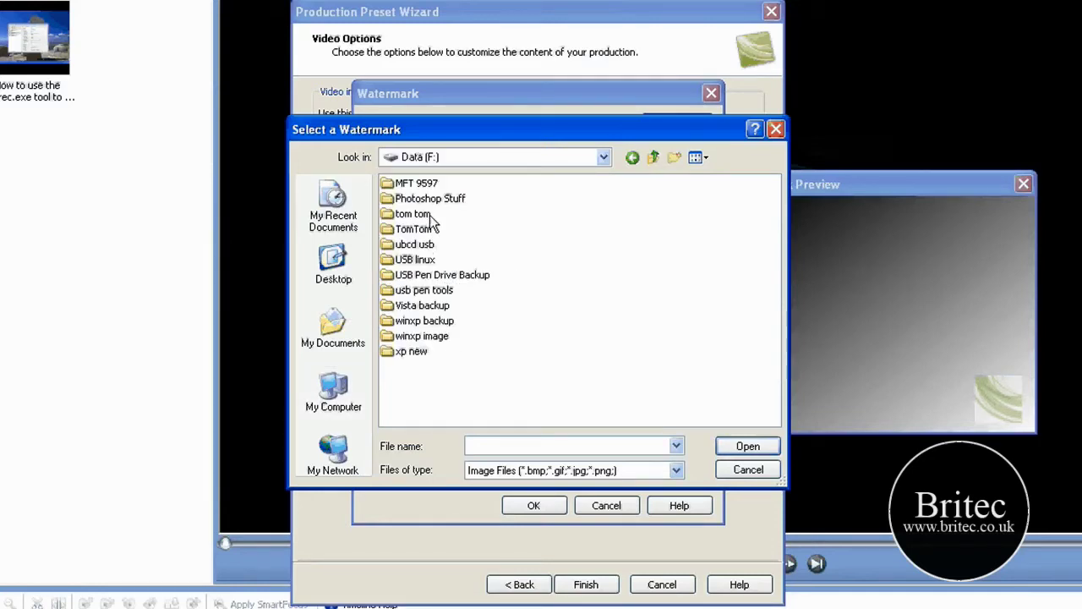
double_click(428, 198)
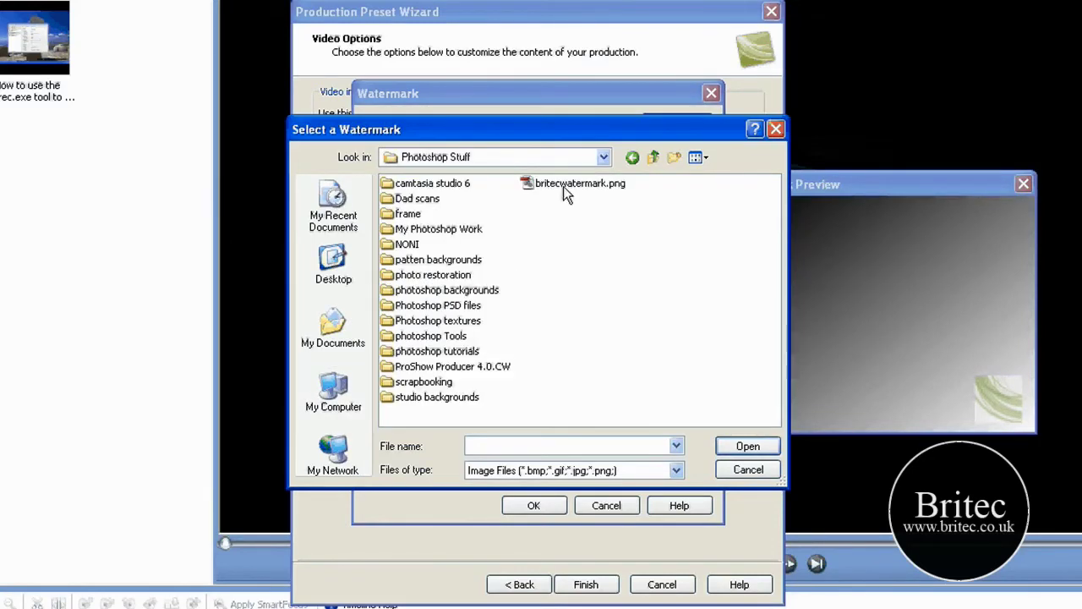
click(564, 186)
Step: Load the watermark image, raise opacity to 75% and image scale to 25%
click(747, 446)
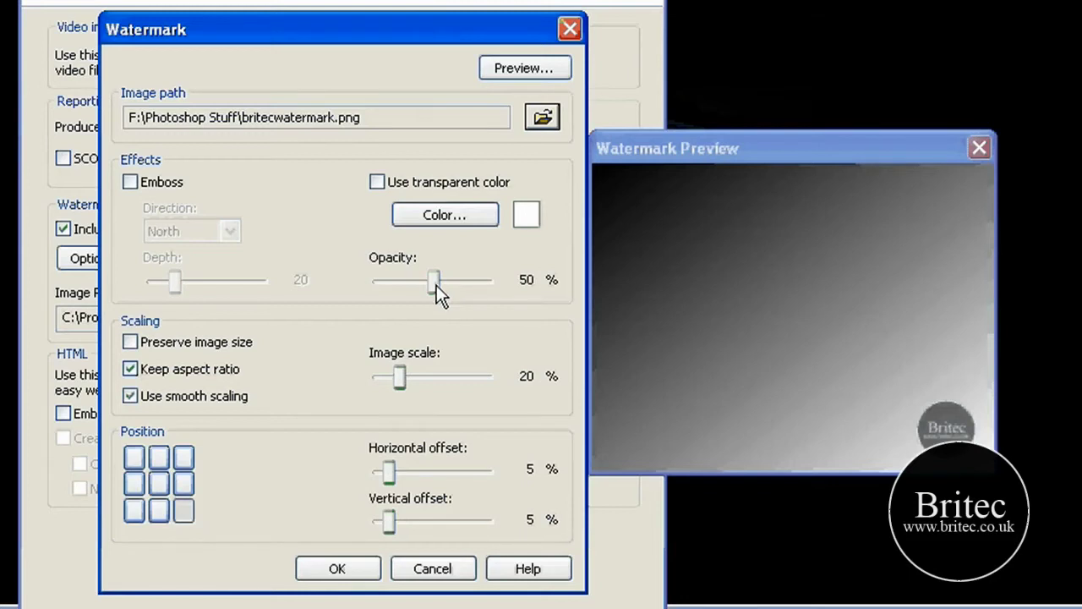
drag(437, 282, 465, 283)
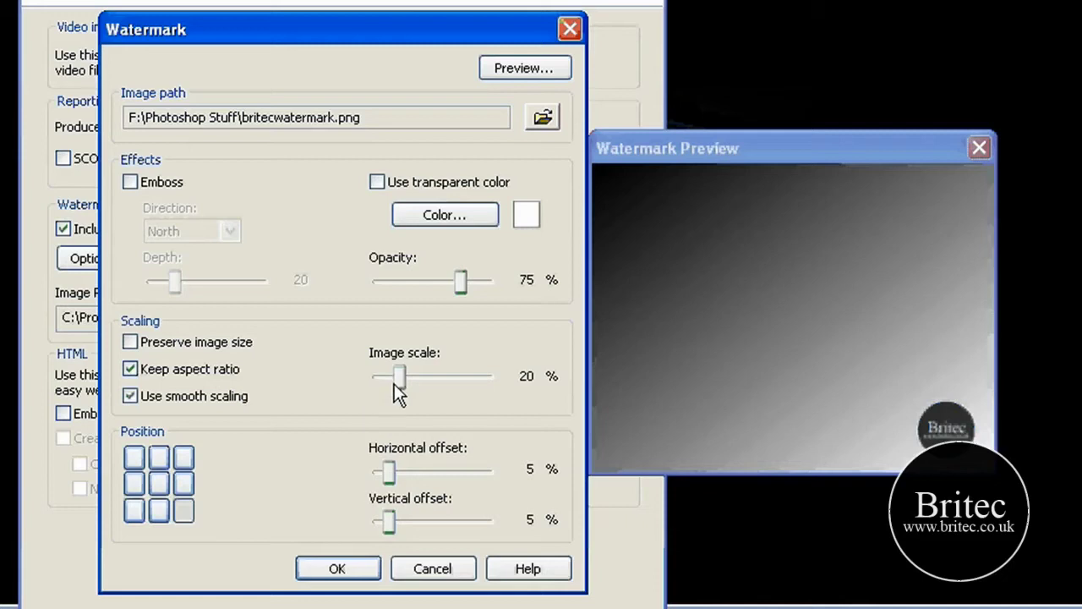
drag(398, 375, 405, 376)
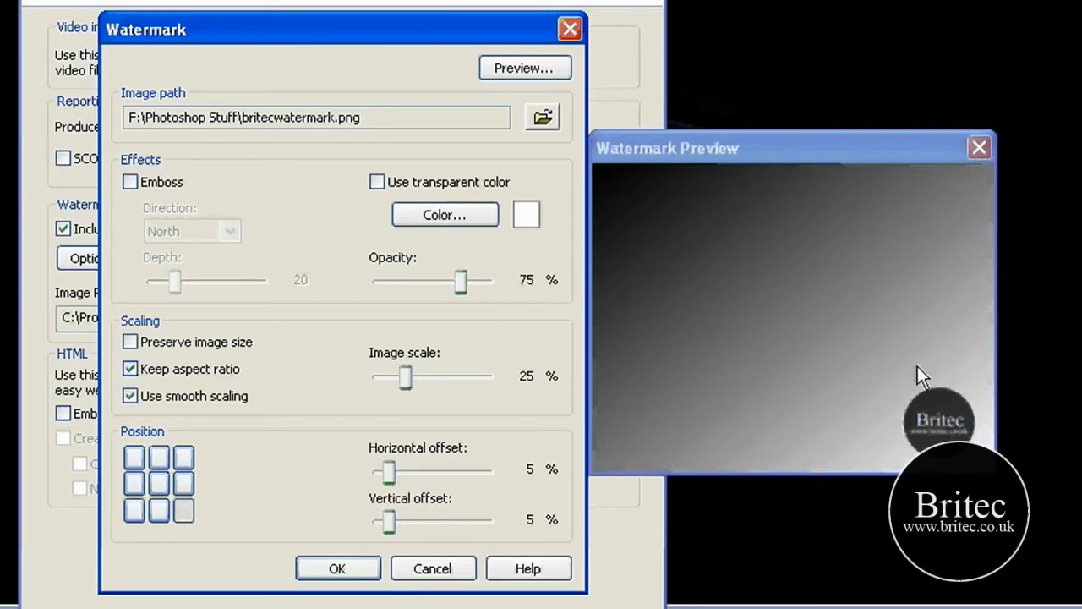
click(337, 569)
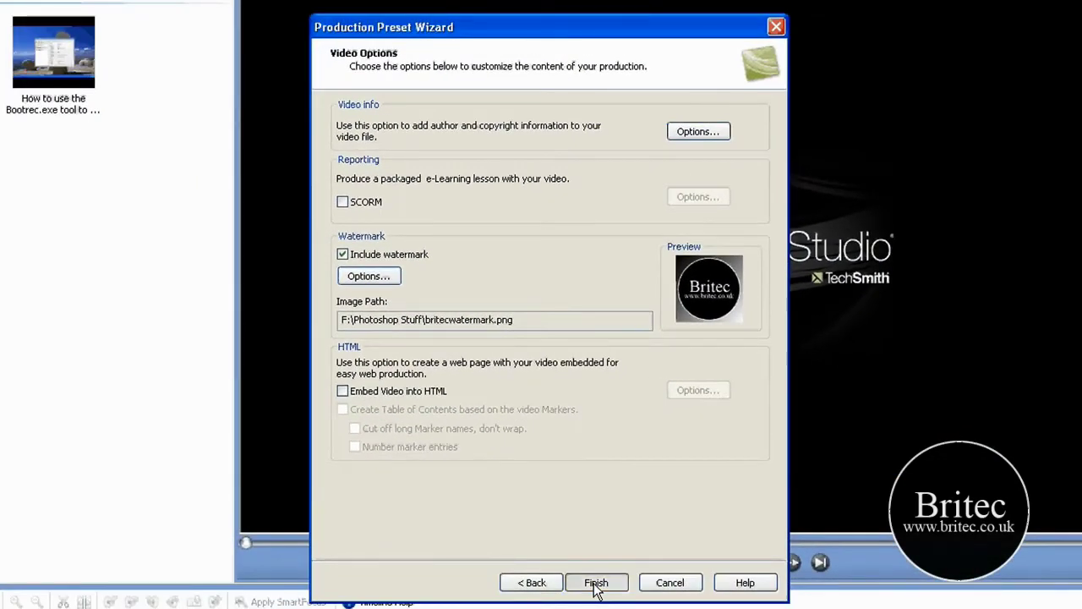
Step: Finish the youtube setting preset and close the preset manager
click(596, 582)
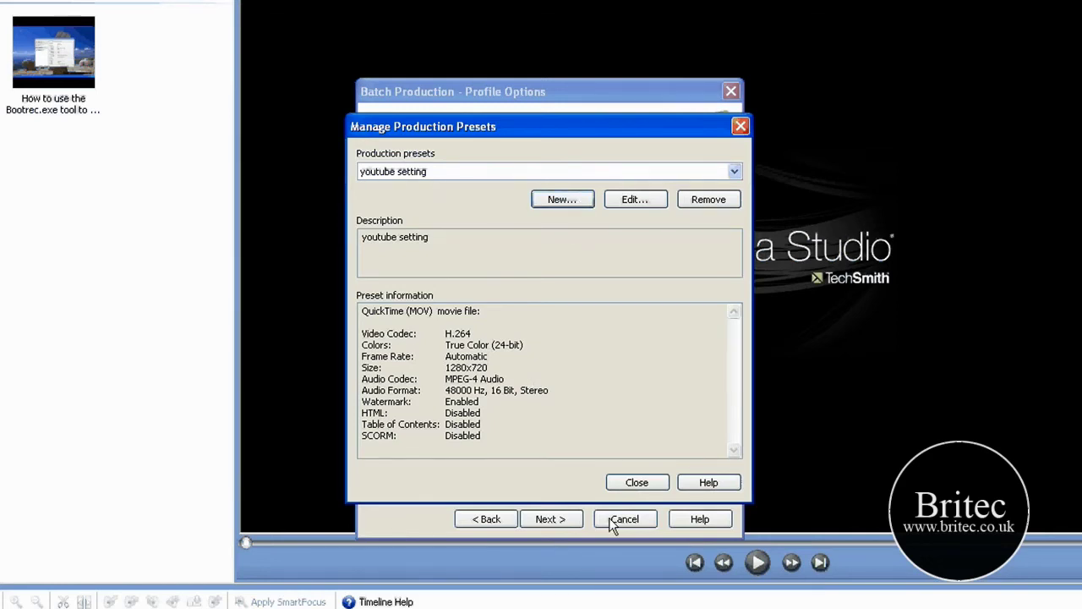
click(633, 484)
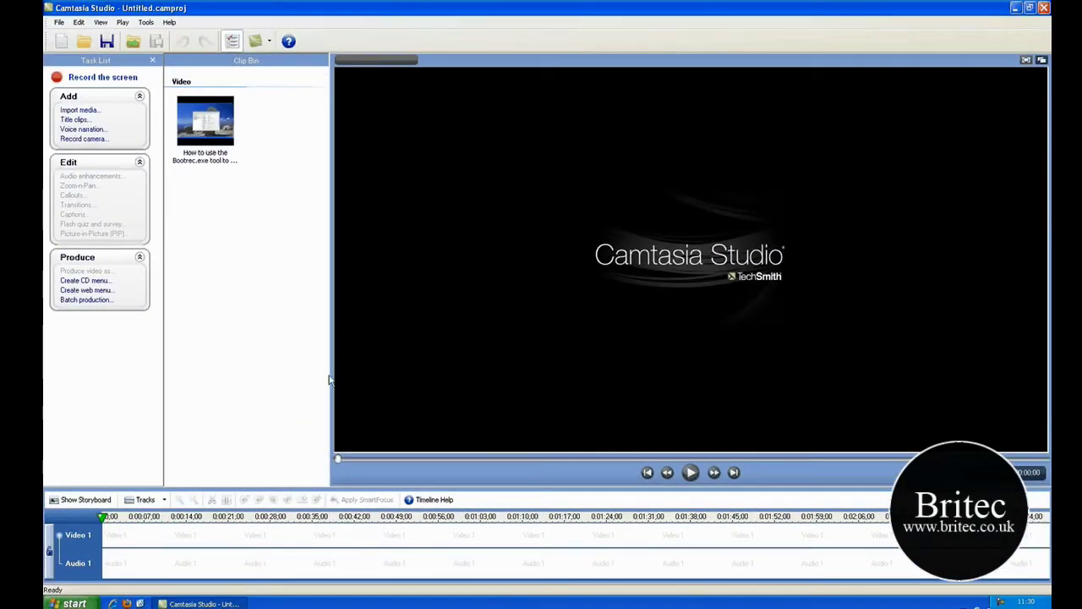
Step: Drag the Bootrec tutorial clip from the Clip Bin onto the Video 1 track
click(203, 118)
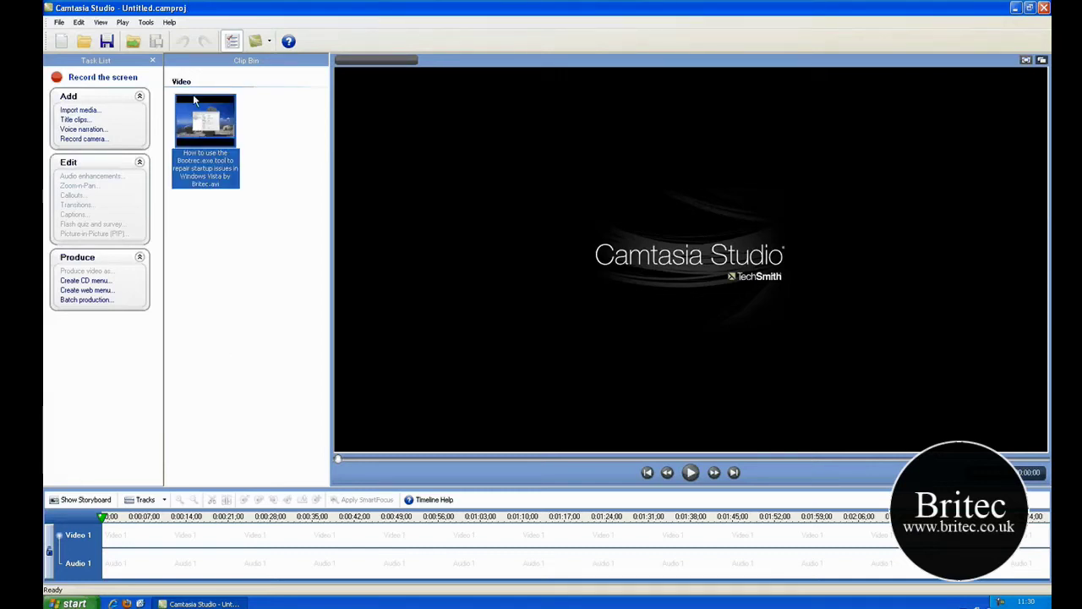
mouse_move(209, 124)
mouse_move(210, 124)
mouse_down()
mouse_move(189, 358)
mouse_move(140, 538)
mouse_up()
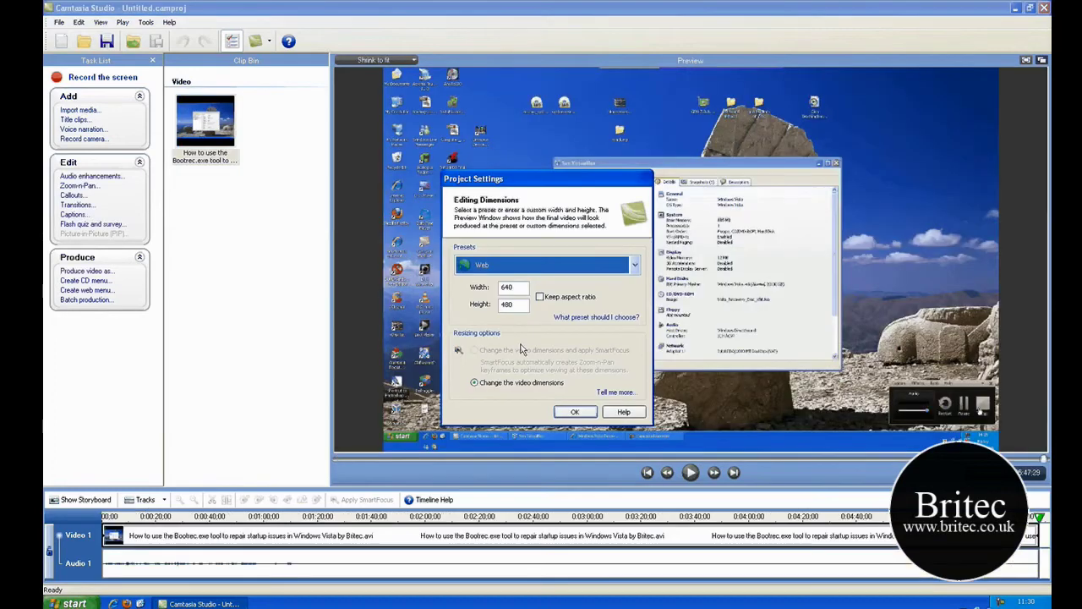
Step: Set project dimensions to the youtube setting preset (1280x720) and move the playhead to 0:00:02:22
click(571, 265)
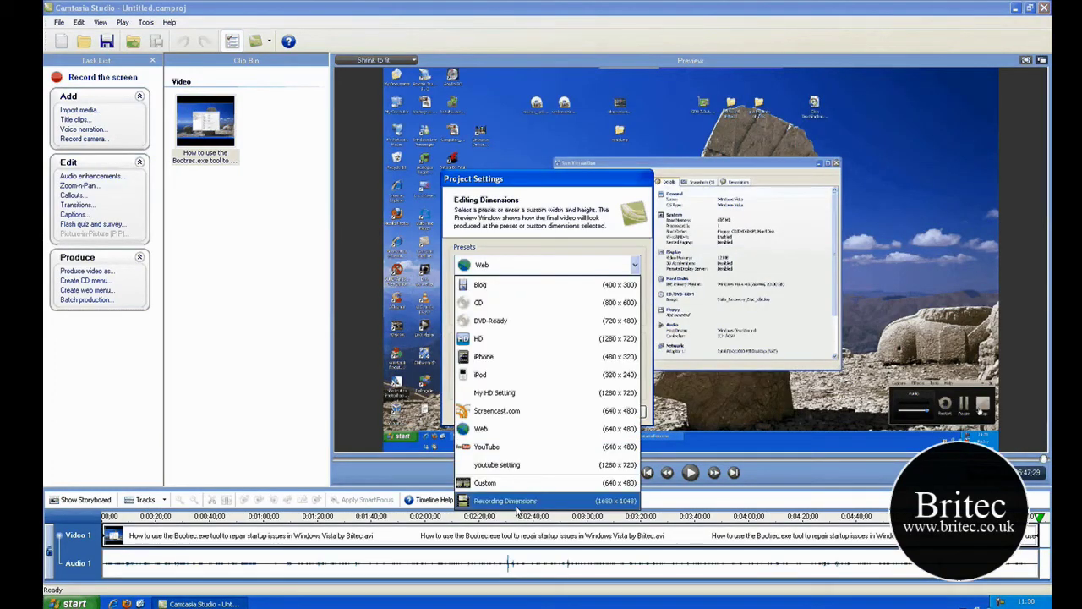
click(510, 269)
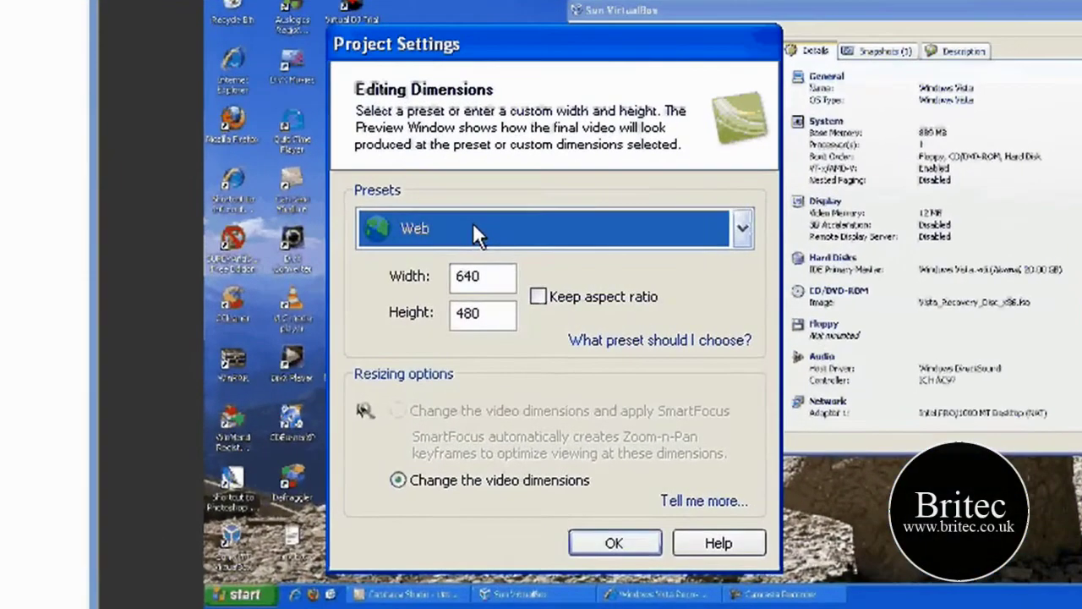
click(473, 226)
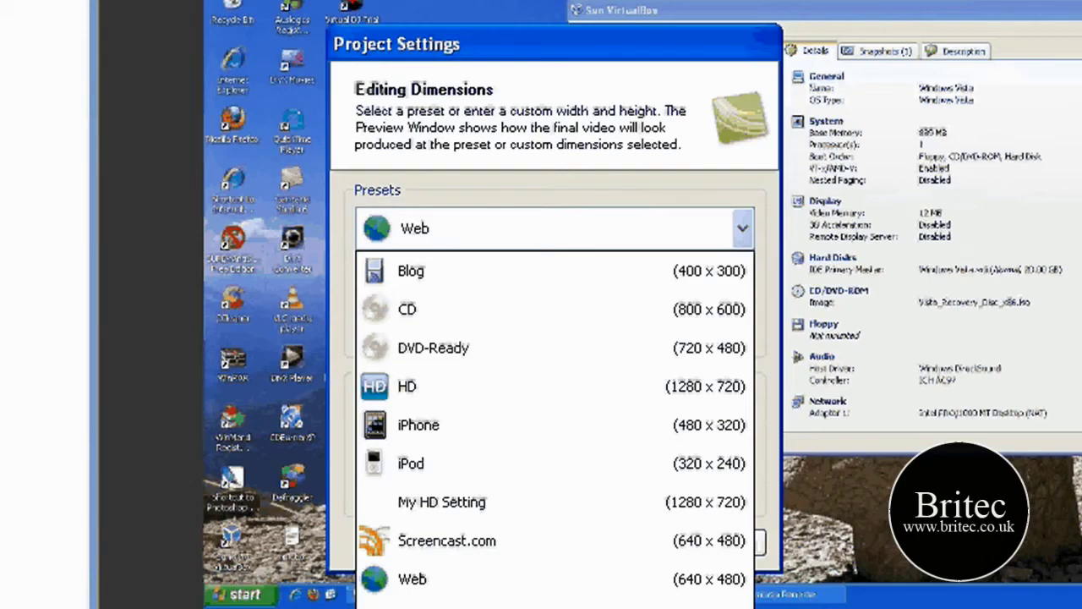
click(482, 602)
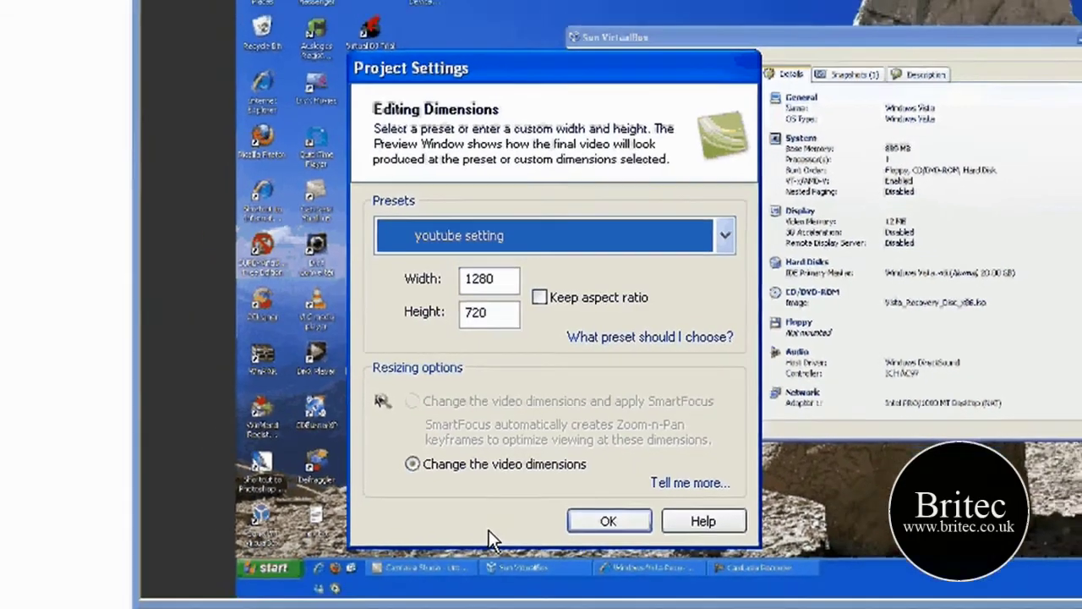
click(611, 541)
click(144, 531)
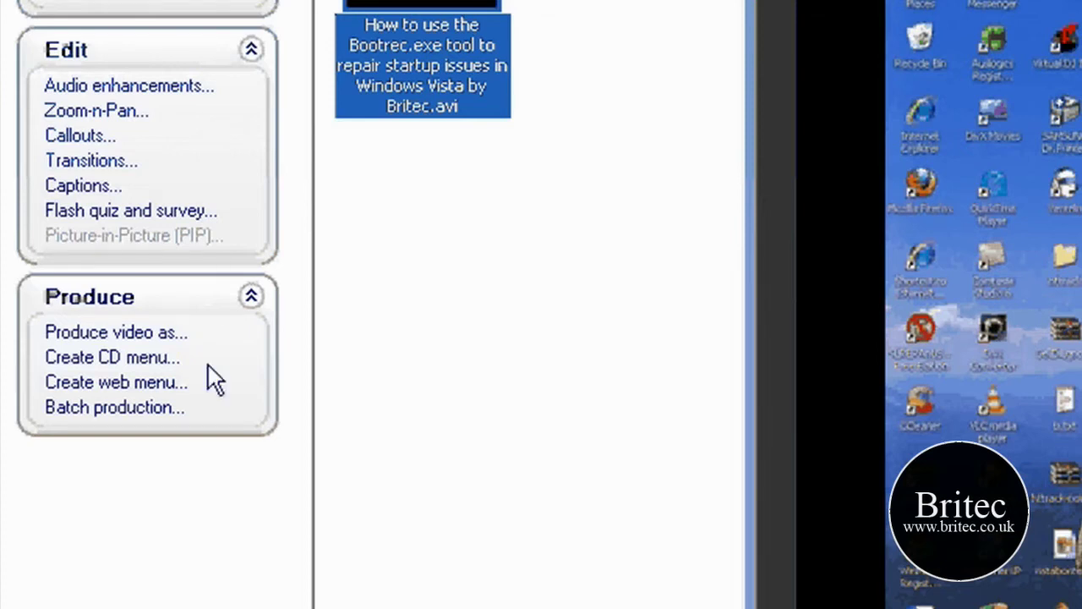
Step: Apply audio enhancements: even out volume with High Volume Variation and remove background noise
click(146, 91)
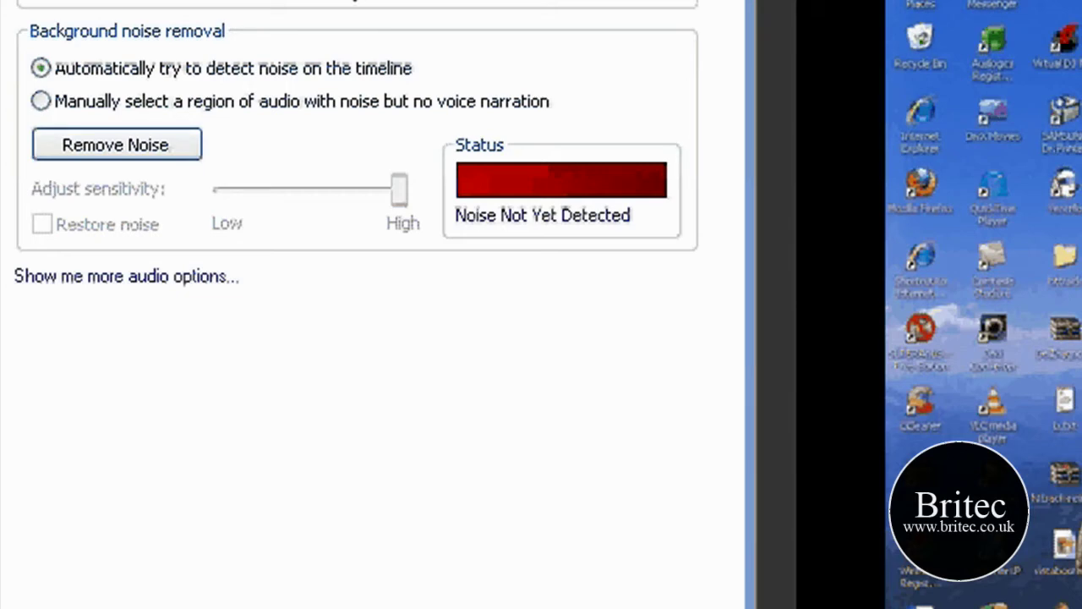
click(314, 3)
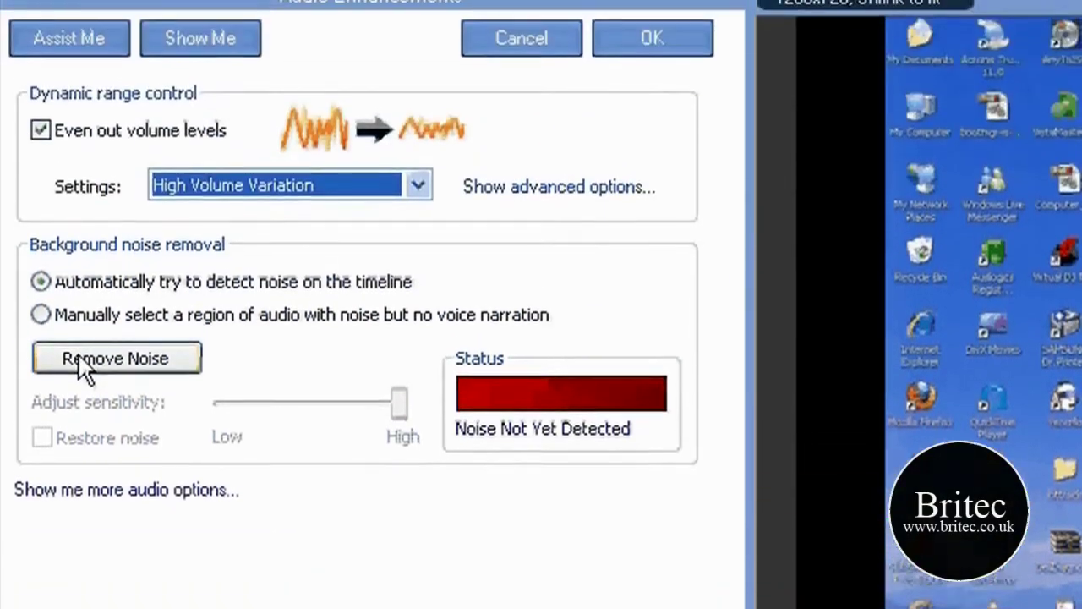
click(85, 245)
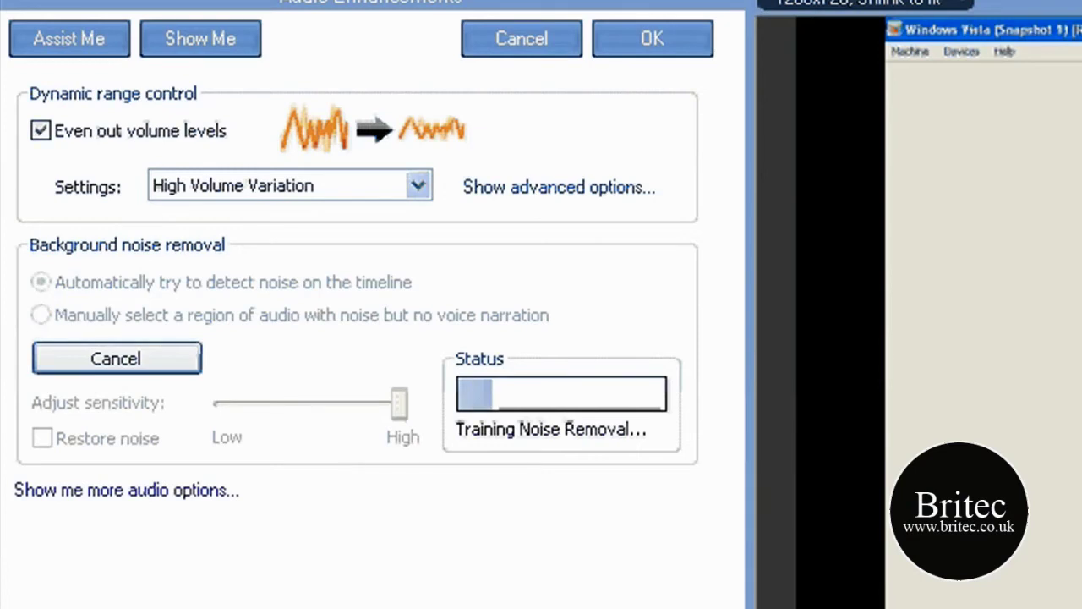
click(628, 39)
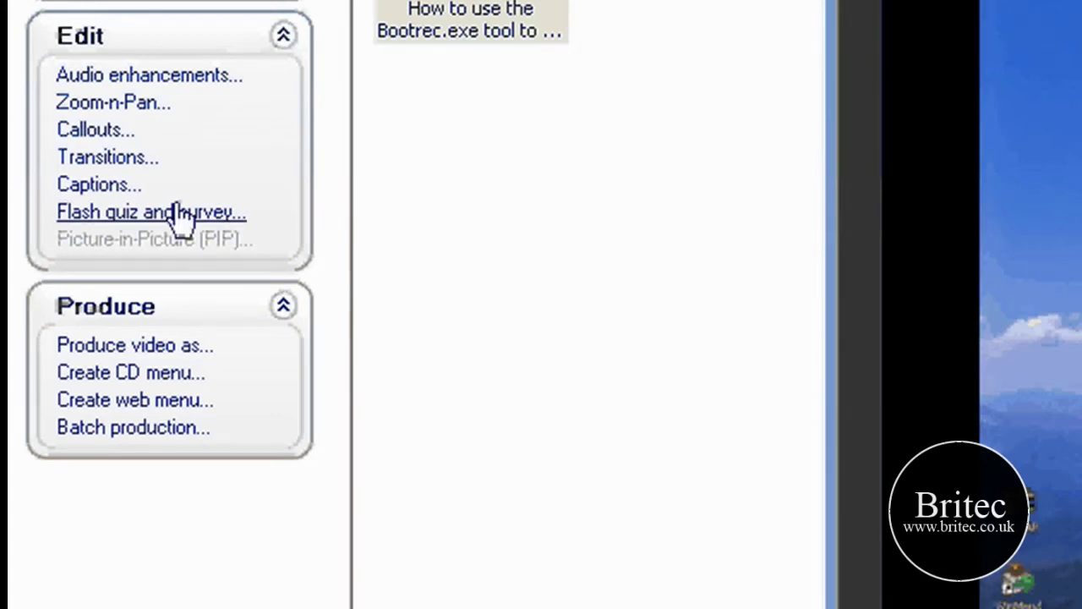
Step: Add the first zoom keyframe at 118%, centred on the VirtualBox window
click(131, 107)
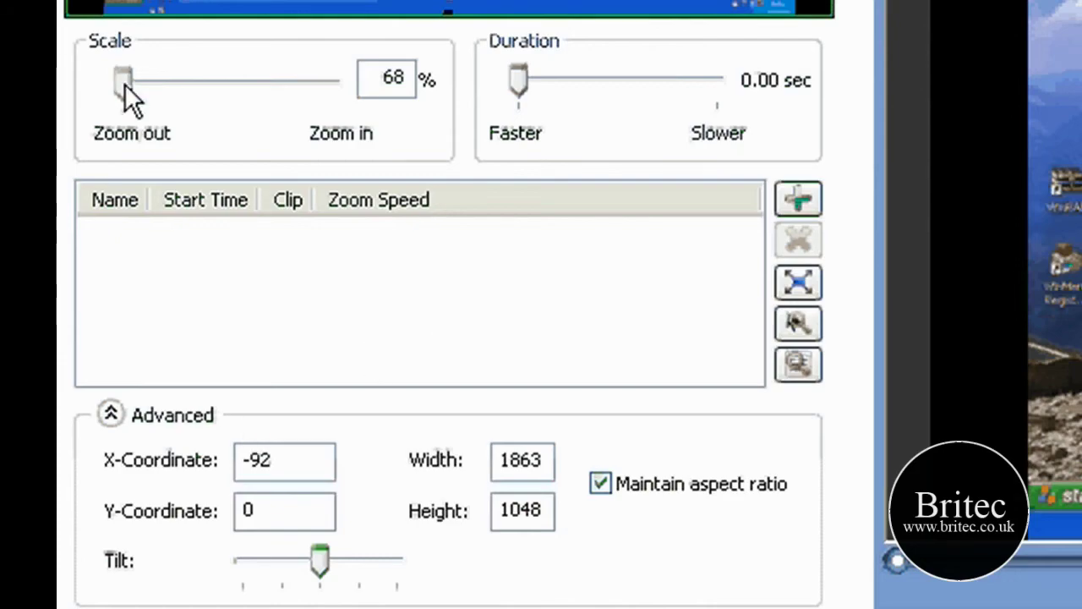
drag(125, 85, 210, 98)
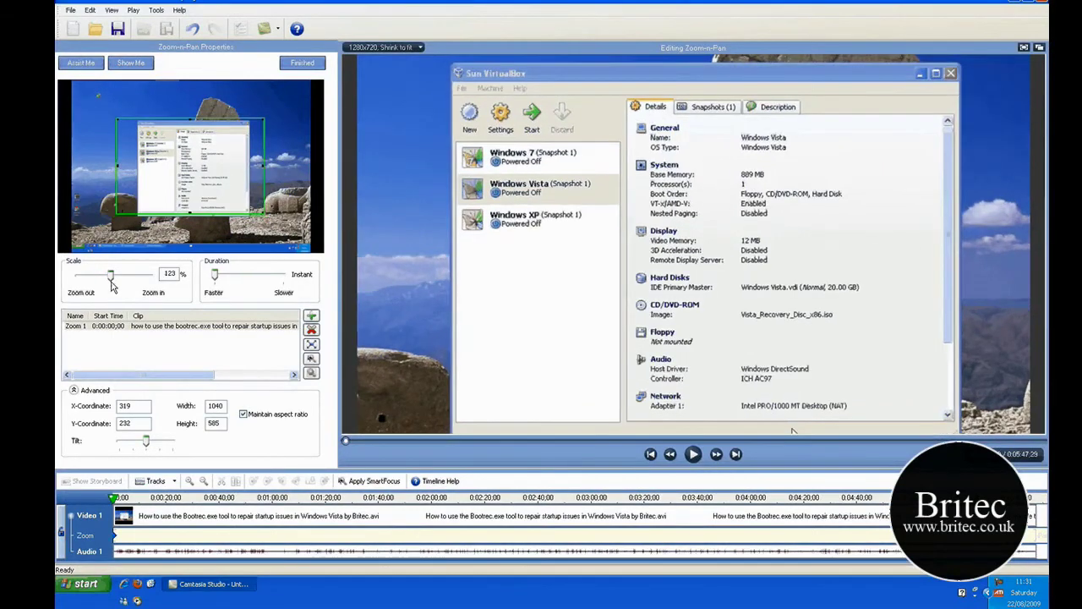
drag(177, 170, 186, 169)
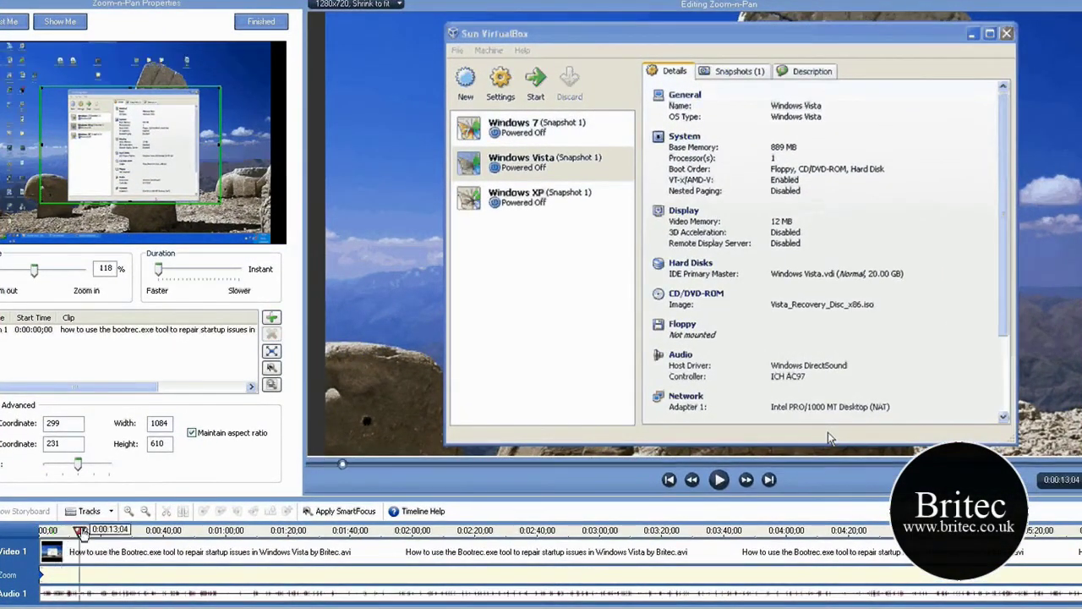
Step: Add a zoom keyframe on the web page, framed at the browser's top-left corner
drag(80, 531, 121, 531)
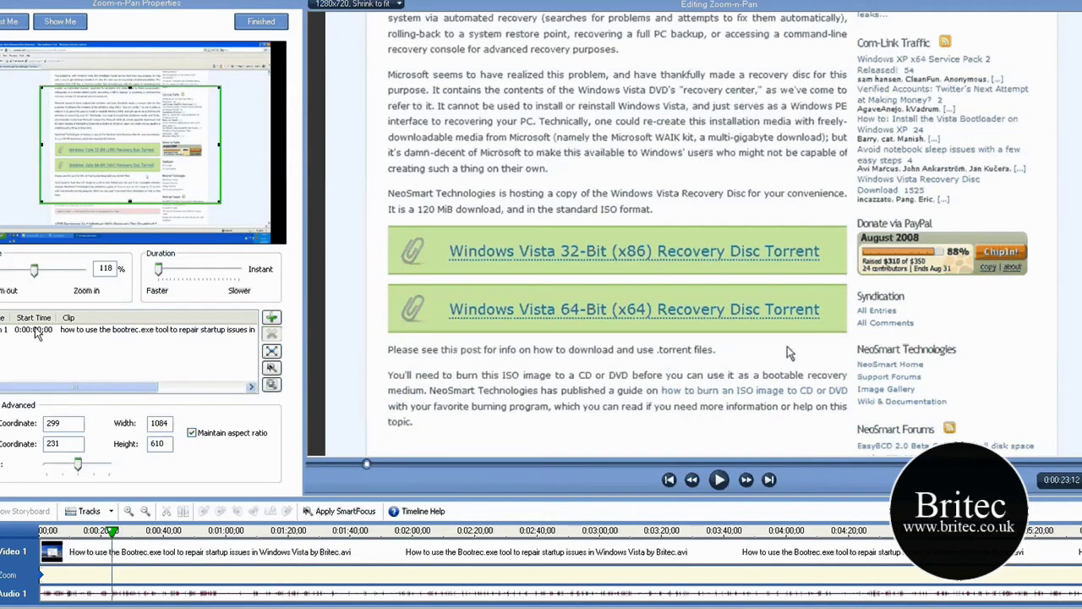
drag(35, 271, 54, 271)
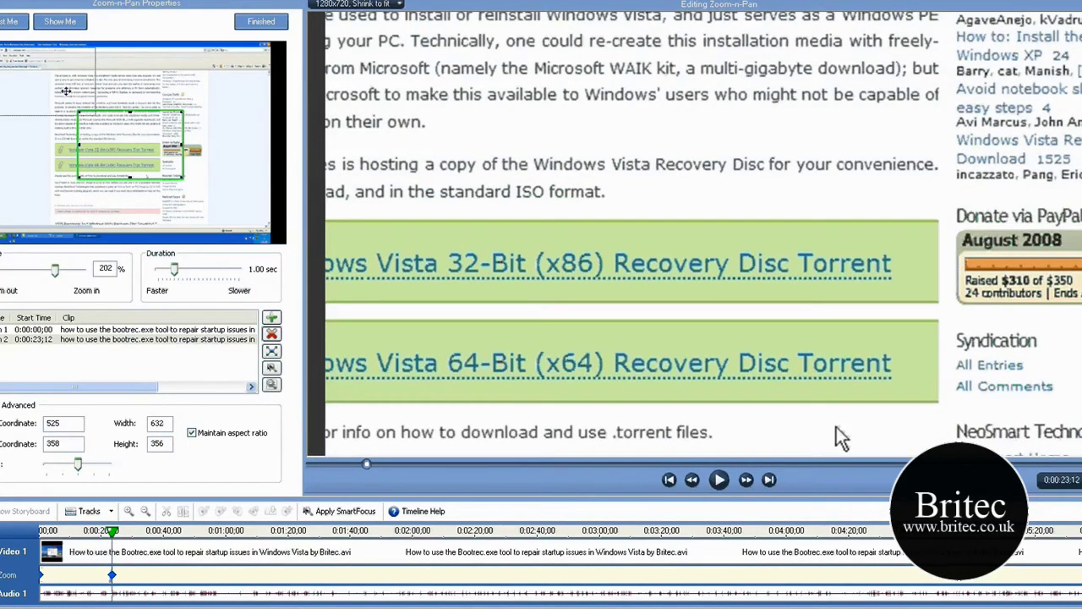
drag(68, 86, 8, 50)
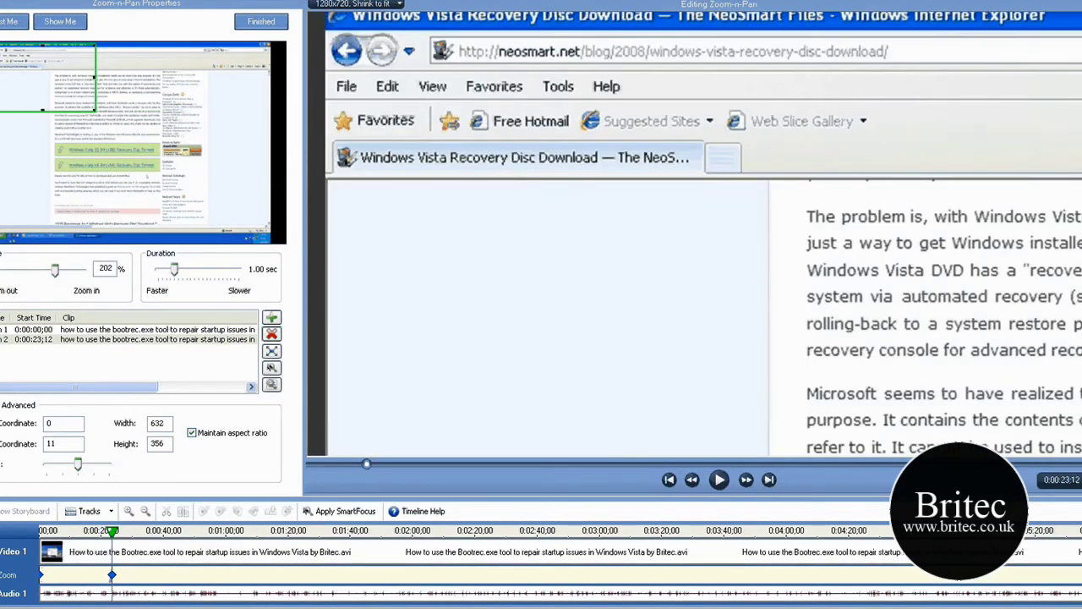
Step: At 0:00:34;23, add a zoom keyframe framing the download links
click(123, 530)
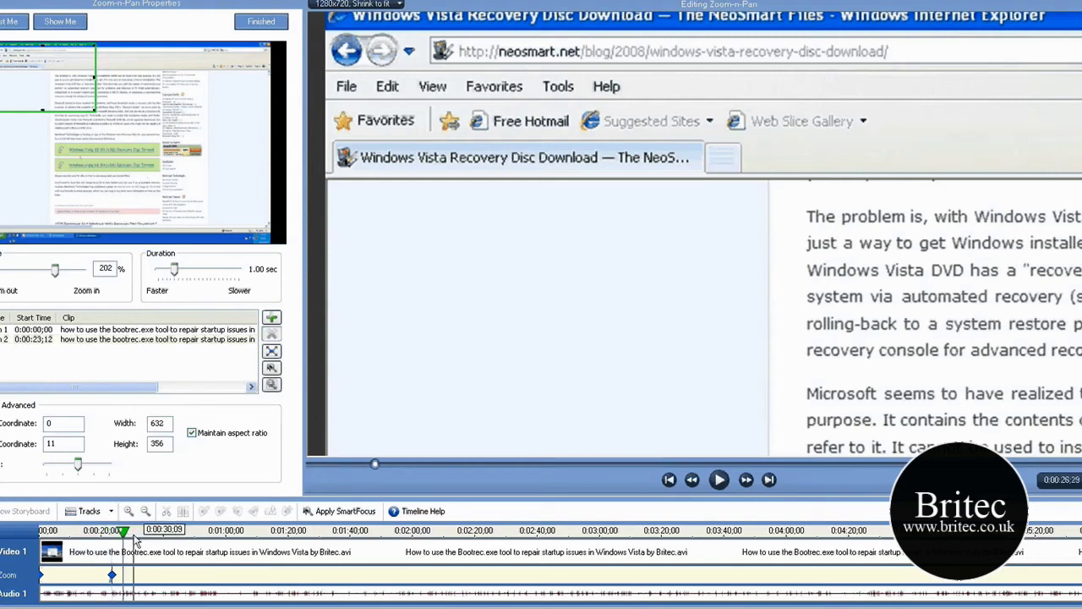
click(135, 531)
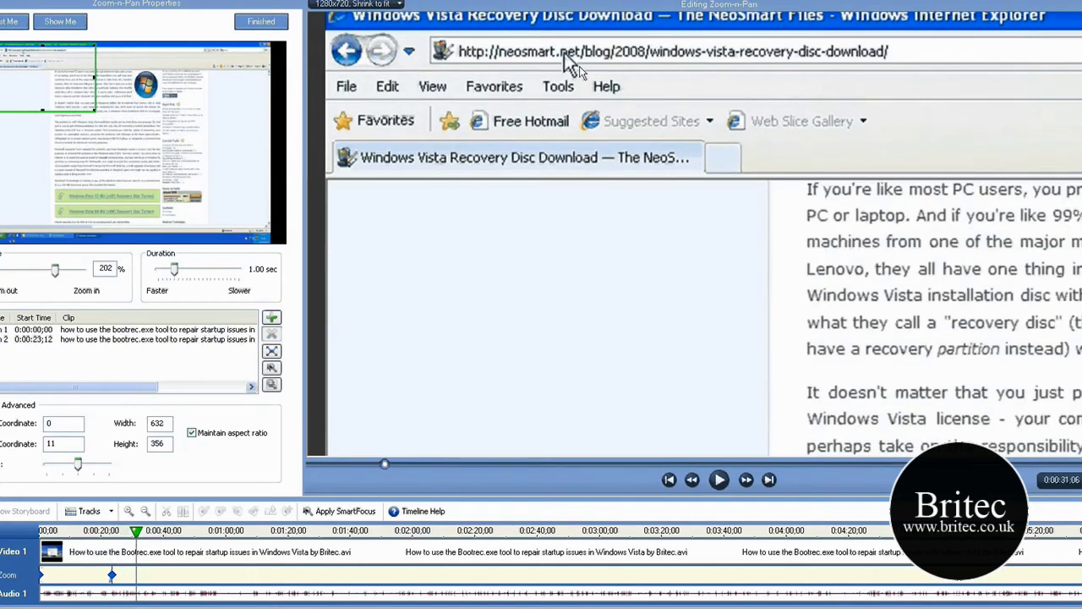
click(148, 530)
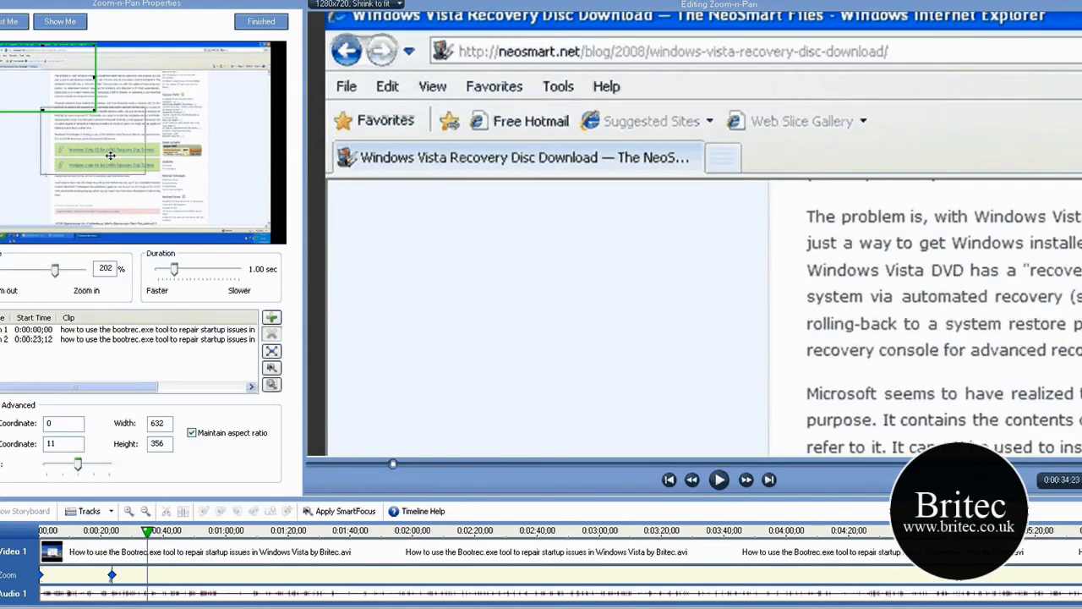
drag(110, 156, 121, 183)
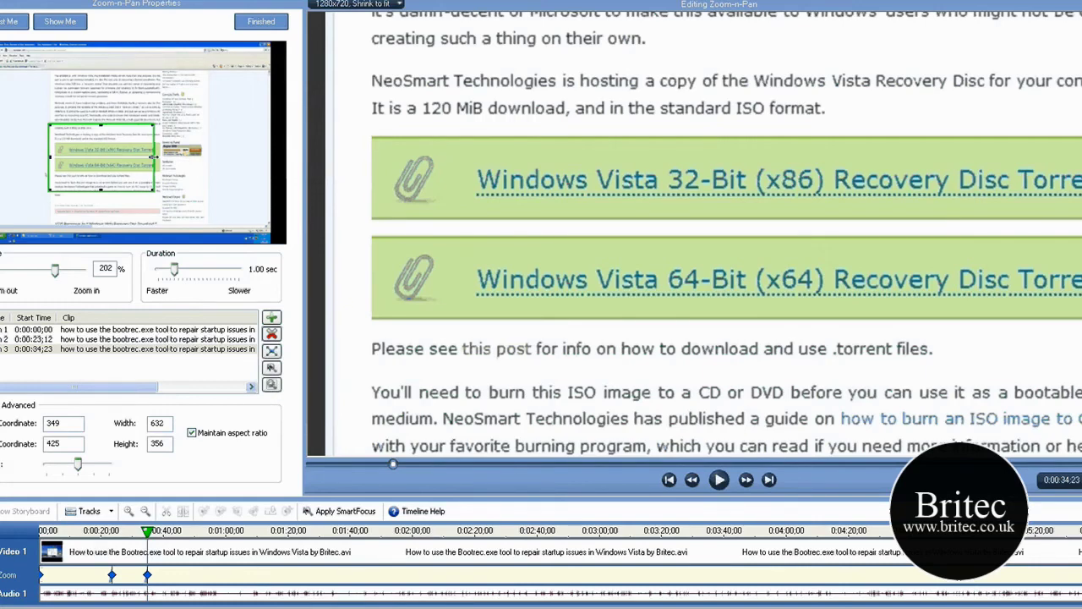
drag(153, 157, 166, 157)
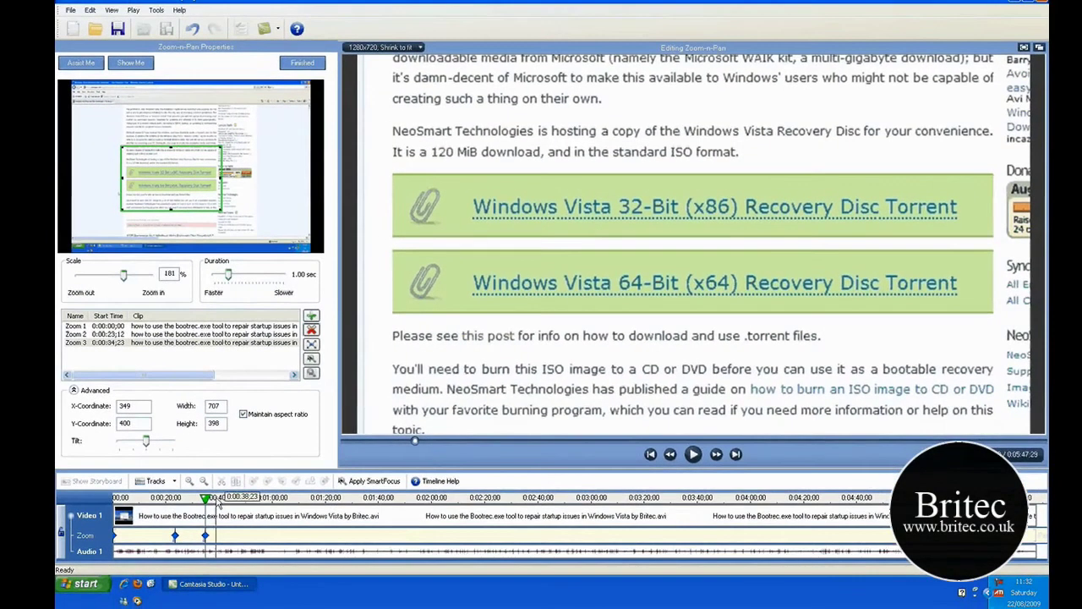
Step: Add a 129% zoom keyframe at 0:00:43;27 showing the VirtualBox window again
click(229, 499)
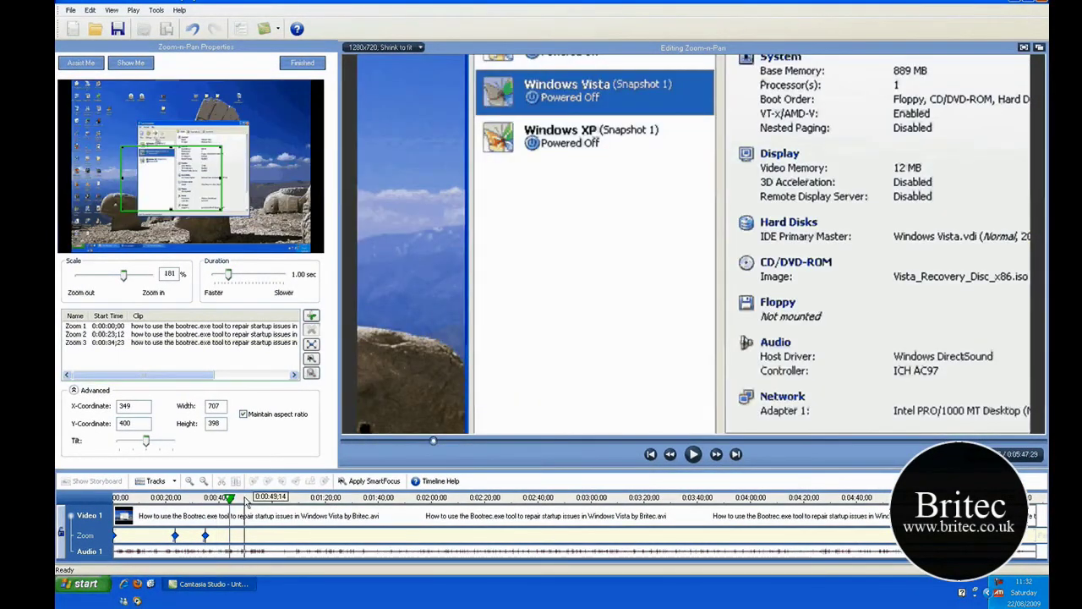
drag(123, 273, 114, 279)
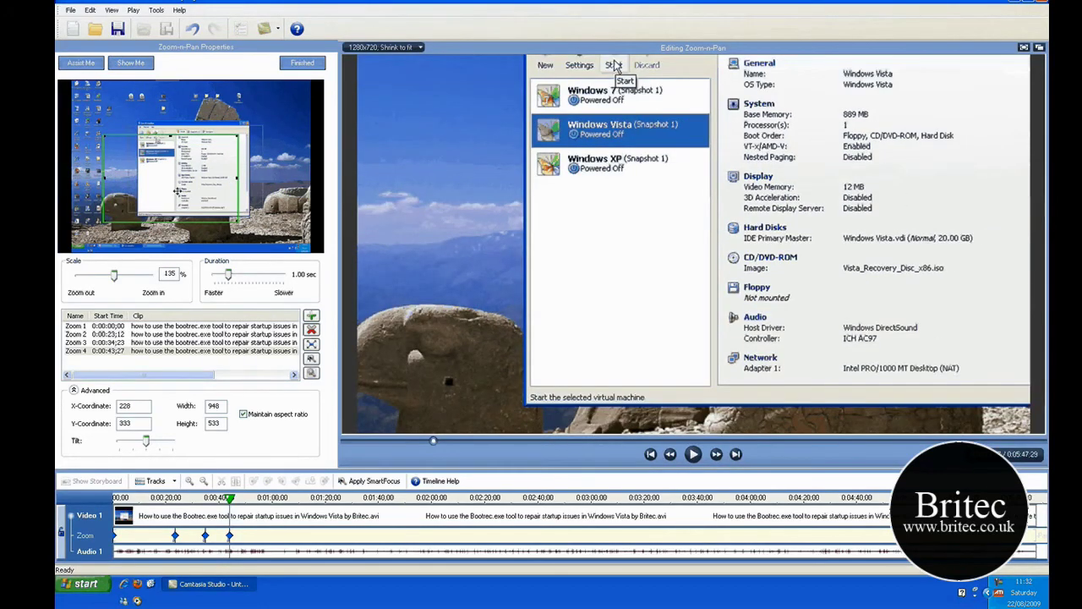
drag(154, 216, 182, 184)
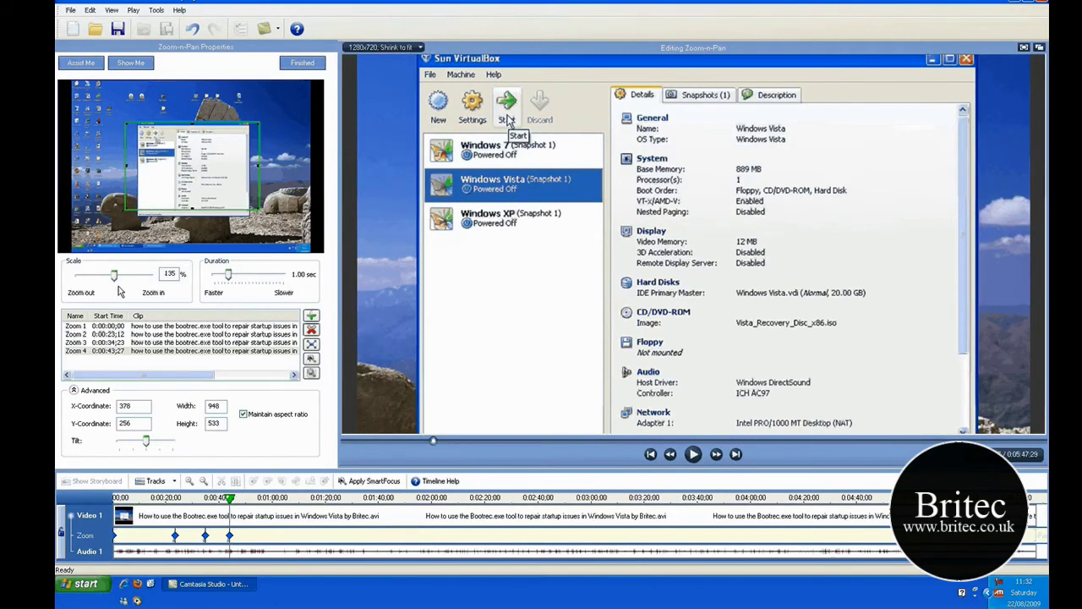
drag(116, 278, 114, 280)
drag(215, 209, 217, 213)
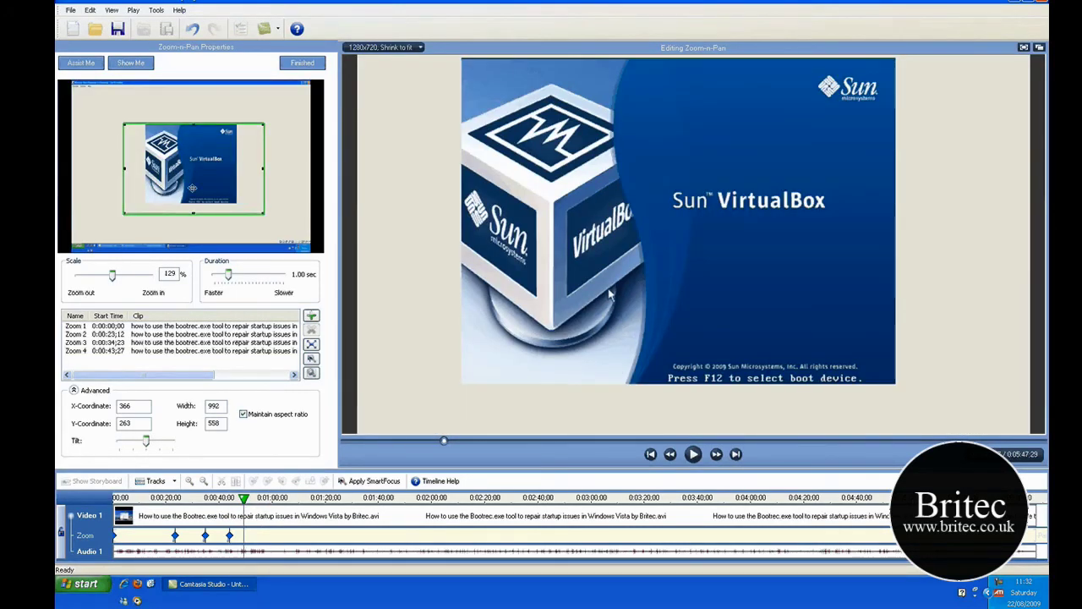
Step: Add zoom keyframes framing the VirtualBox splash screen and the Windows loading screen
drag(192, 188, 192, 183)
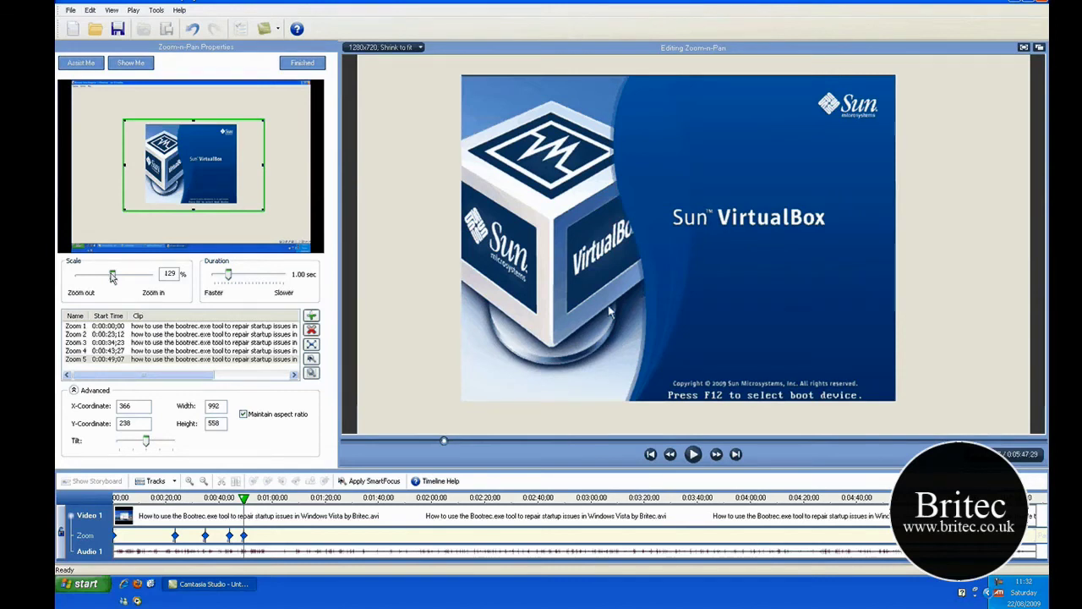
drag(112, 277, 116, 277)
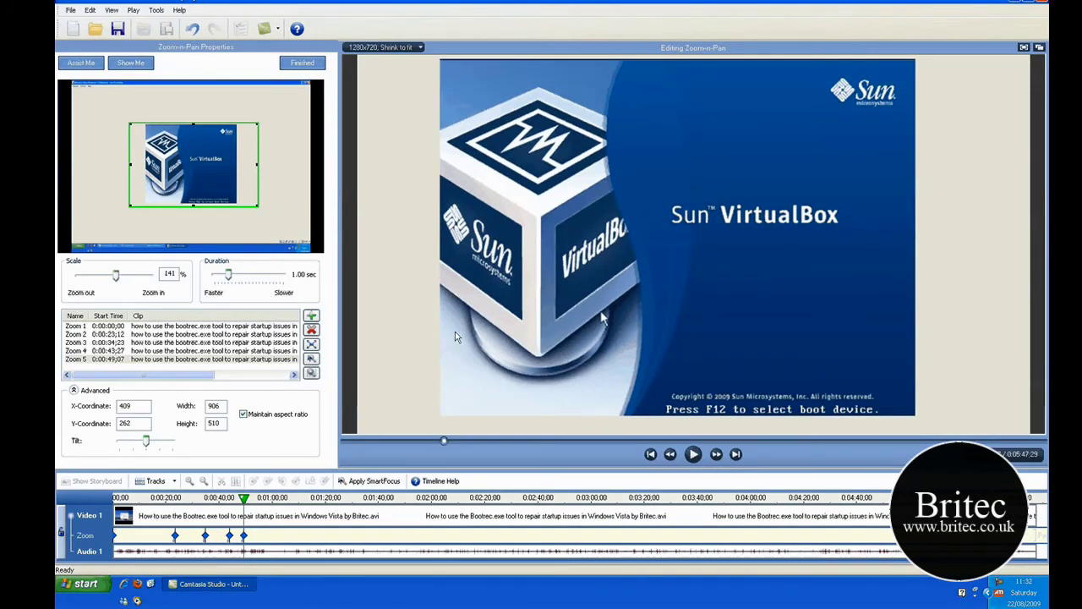
drag(198, 190, 196, 189)
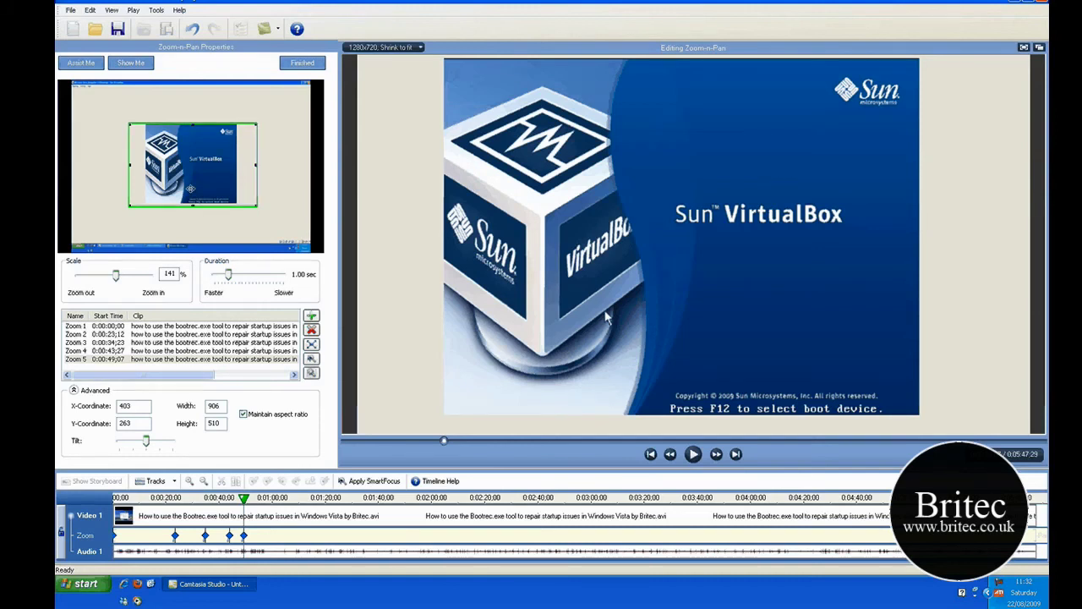
drag(190, 188, 190, 186)
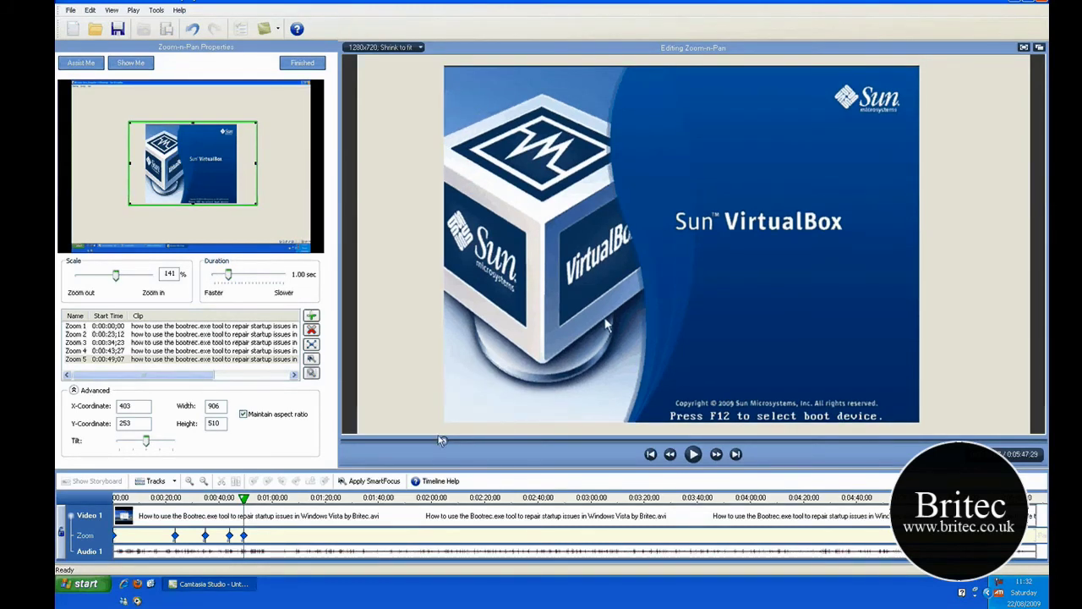
drag(440, 440, 454, 440)
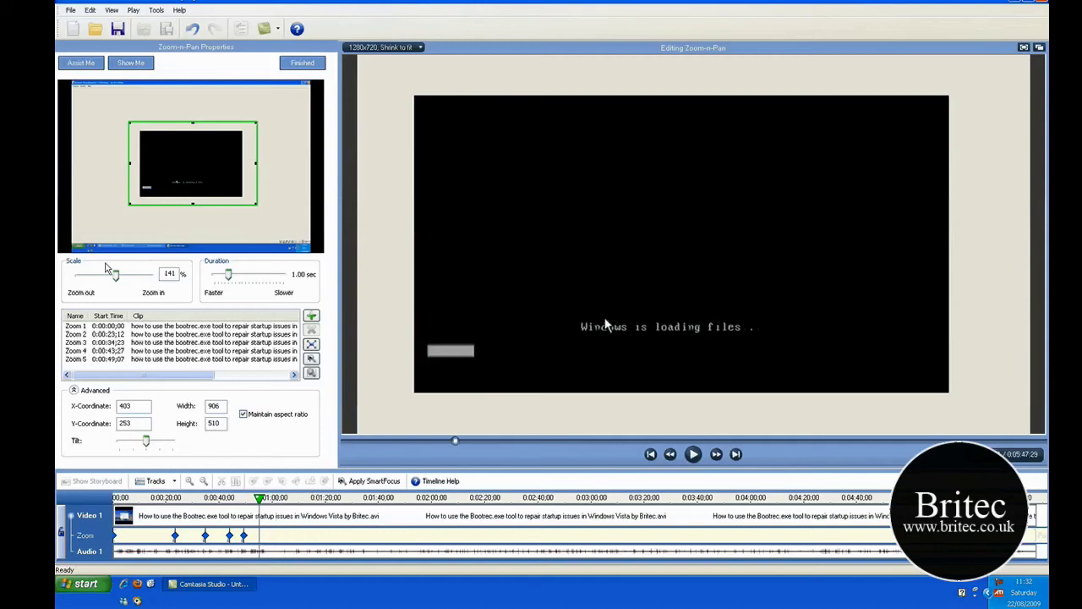
drag(116, 276, 122, 277)
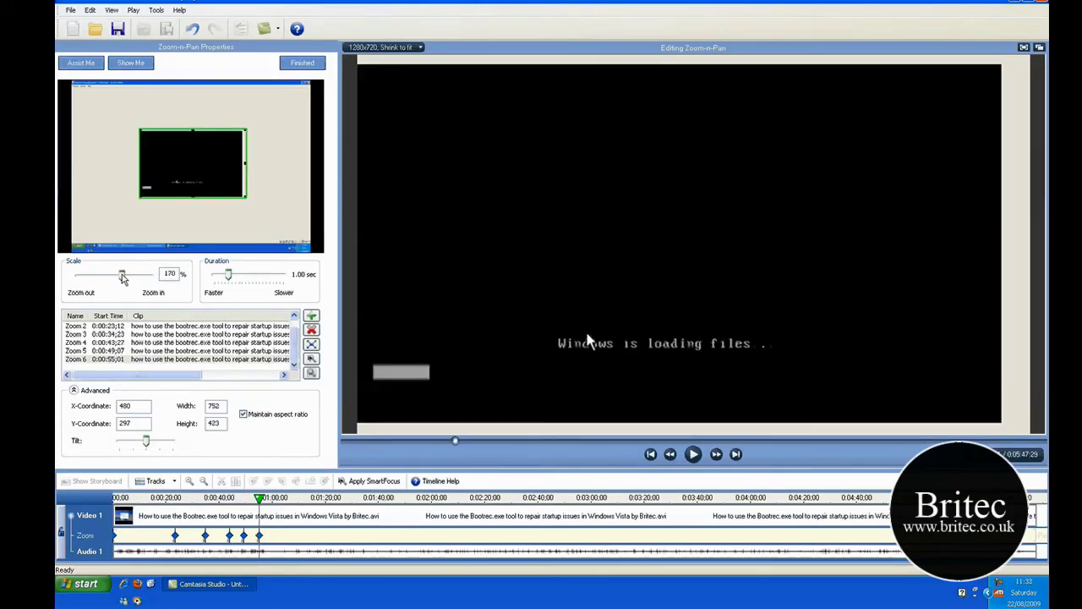
Step: Add a zoom keyframe on the Vista language setup screen, easing the scale back slightly
click(293, 498)
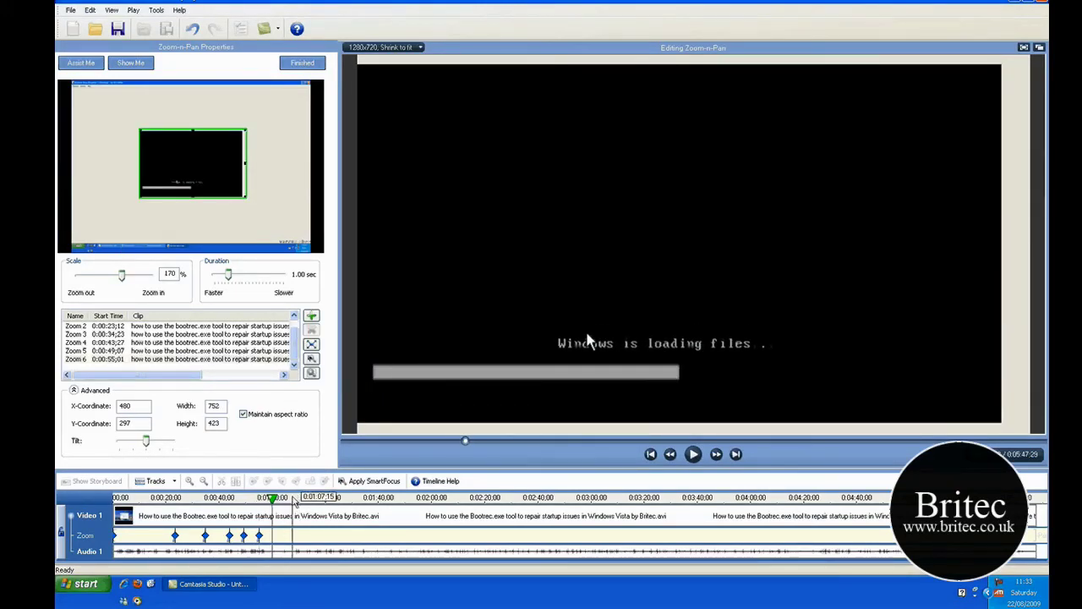
click(336, 499)
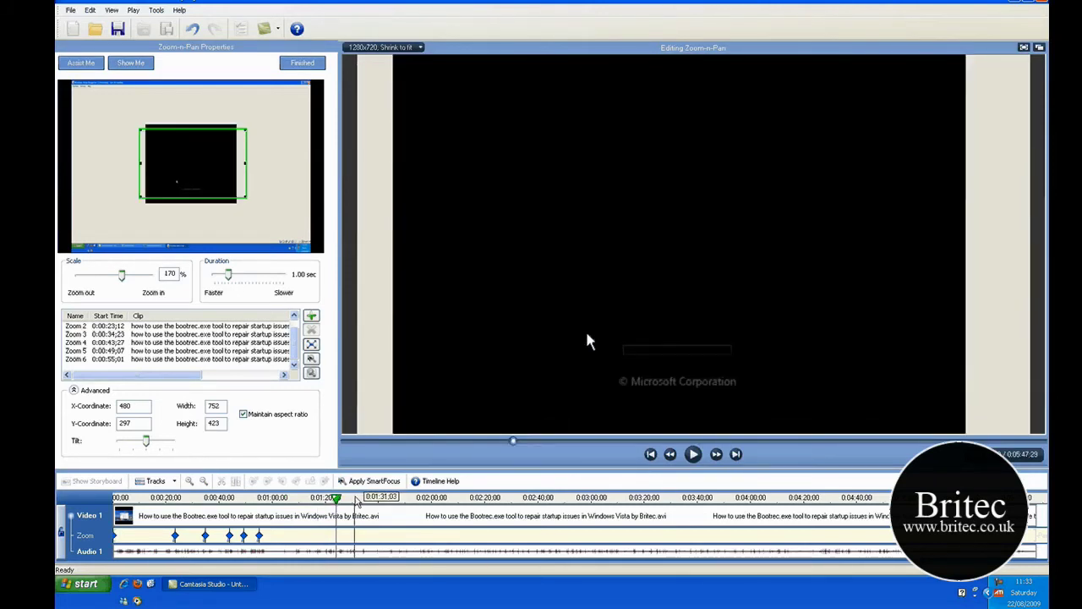
click(376, 499)
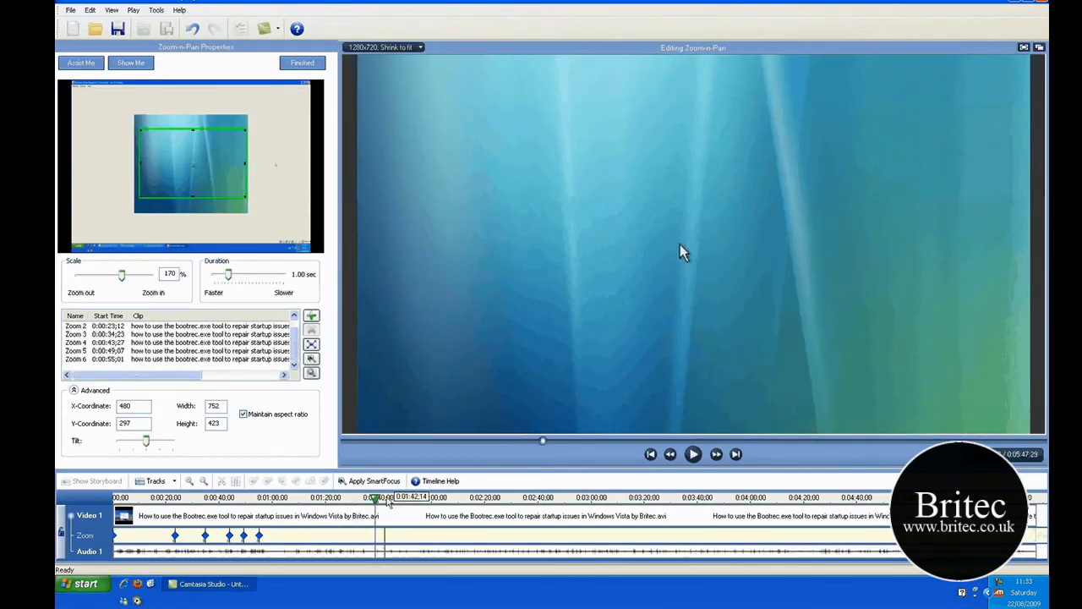
click(386, 499)
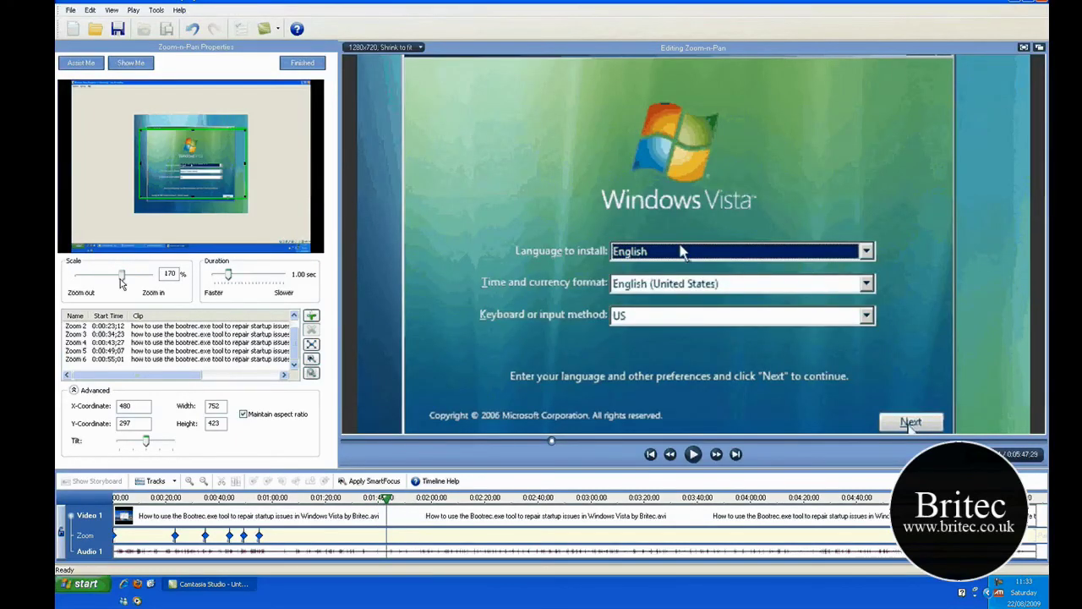
drag(121, 283, 121, 282)
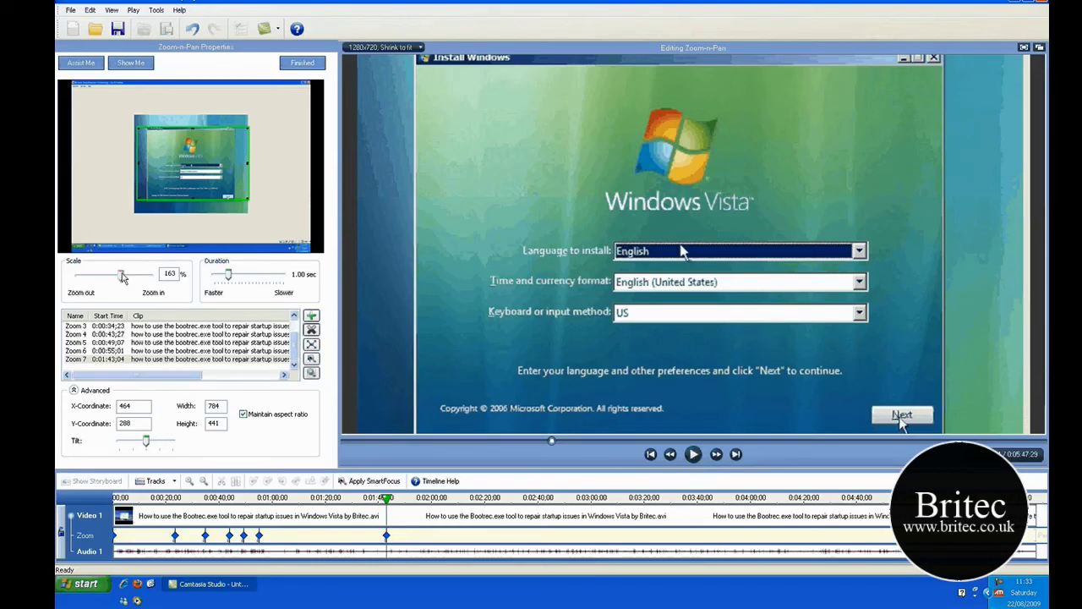
drag(122, 278, 119, 276)
Step: Skip through the recovery and command-prompt sections to the VirtualBox manager at the end
click(401, 501)
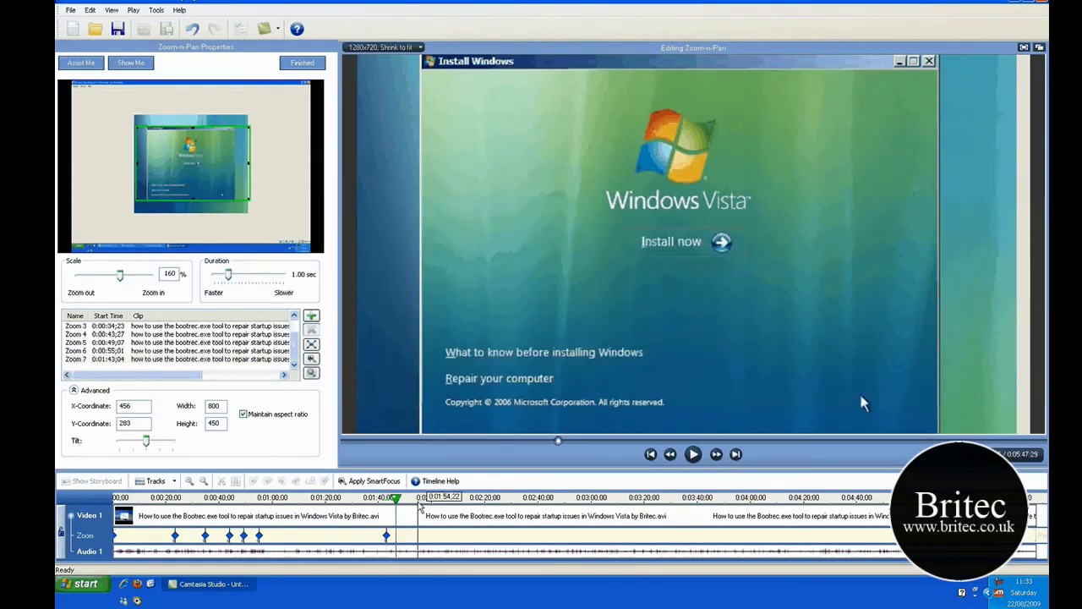
click(417, 500)
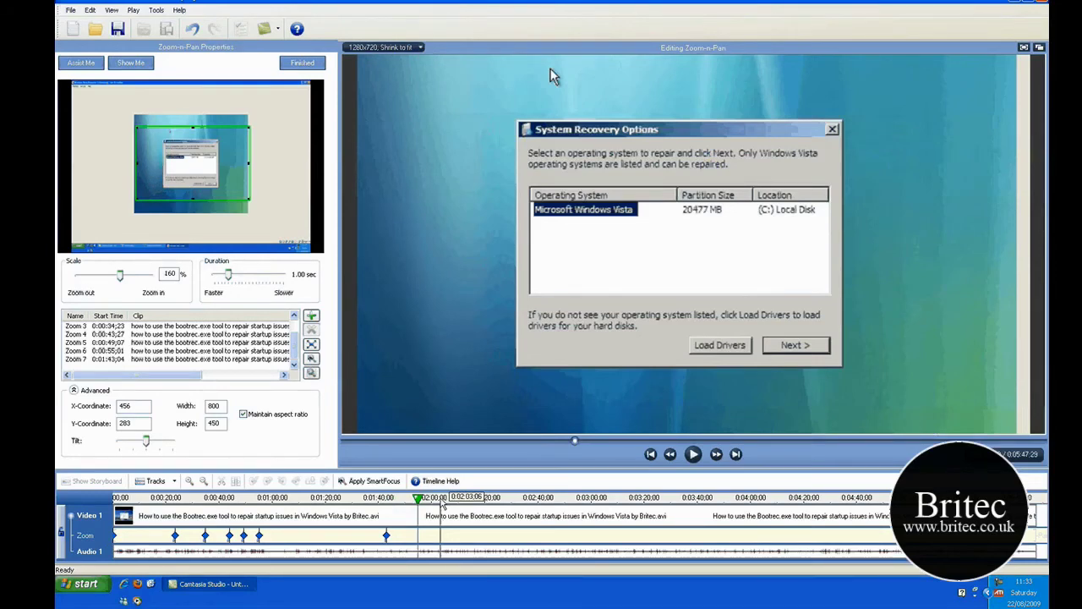
click(478, 501)
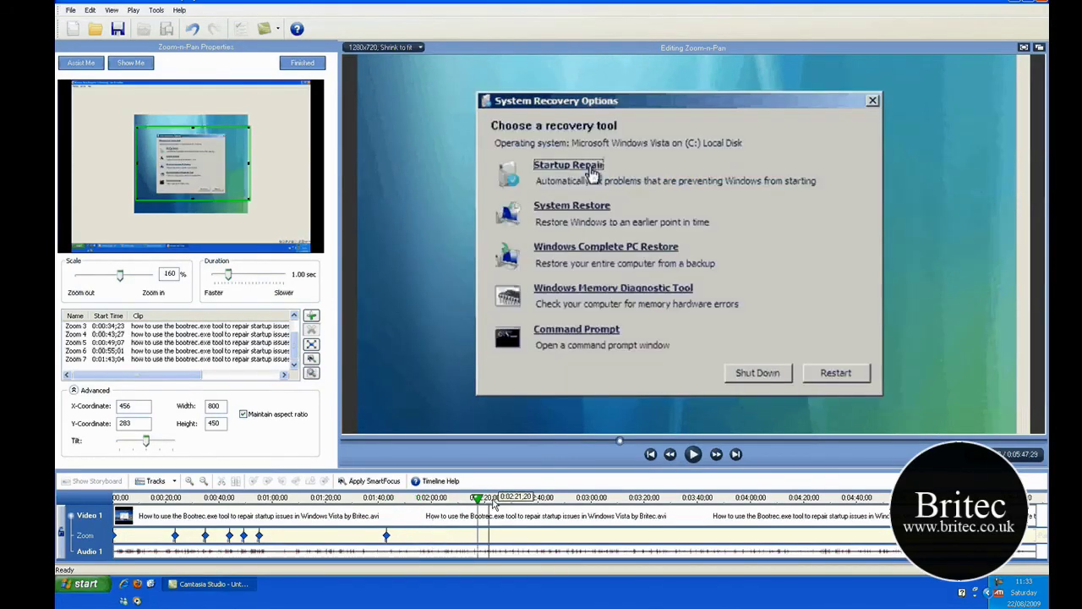
click(512, 500)
click(533, 500)
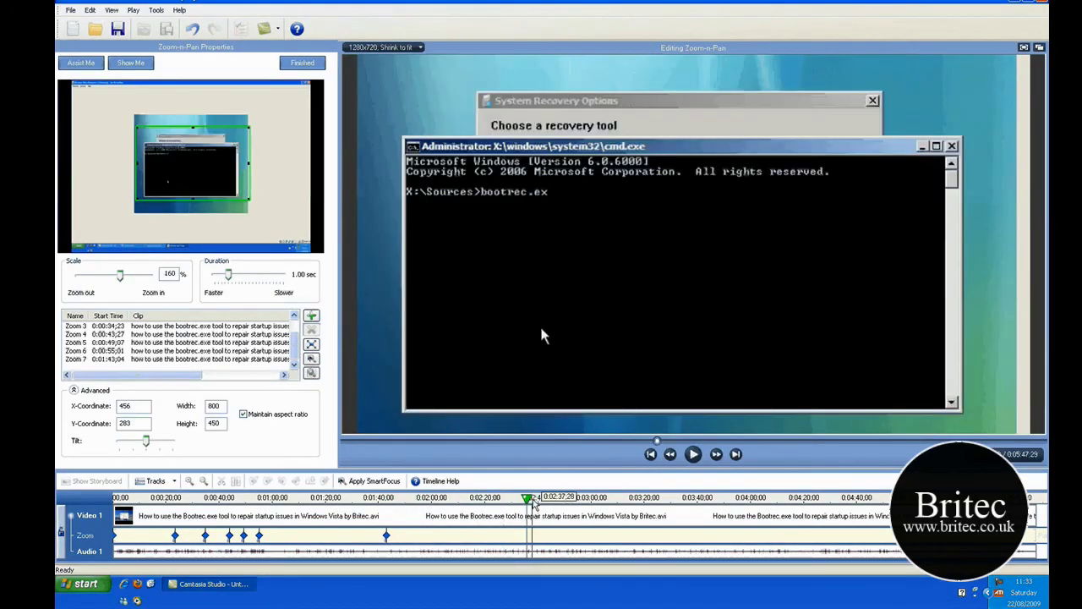
click(558, 500)
click(588, 501)
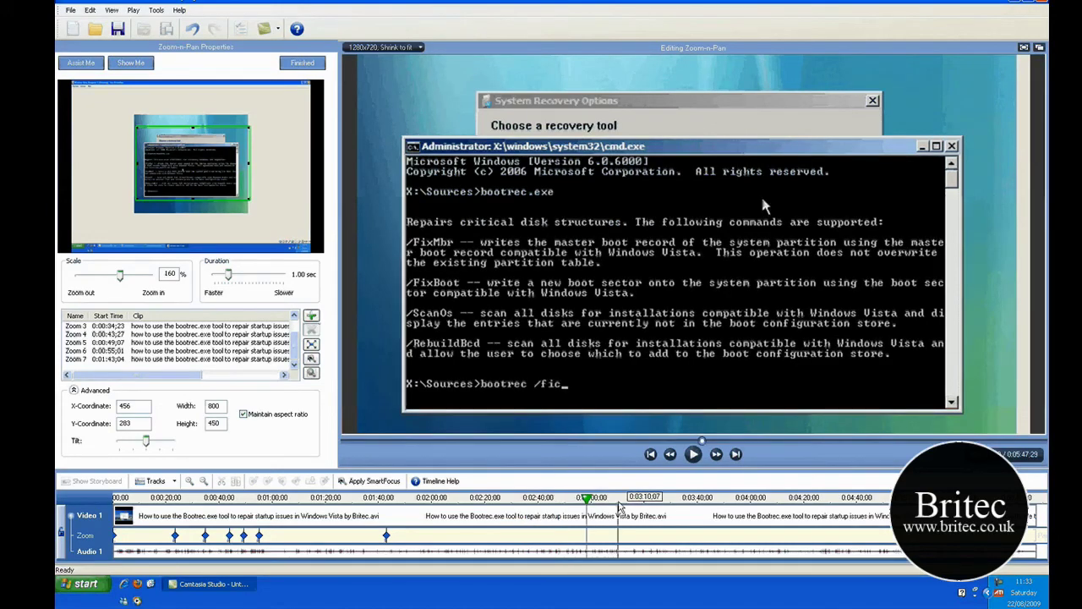
click(640, 501)
click(700, 501)
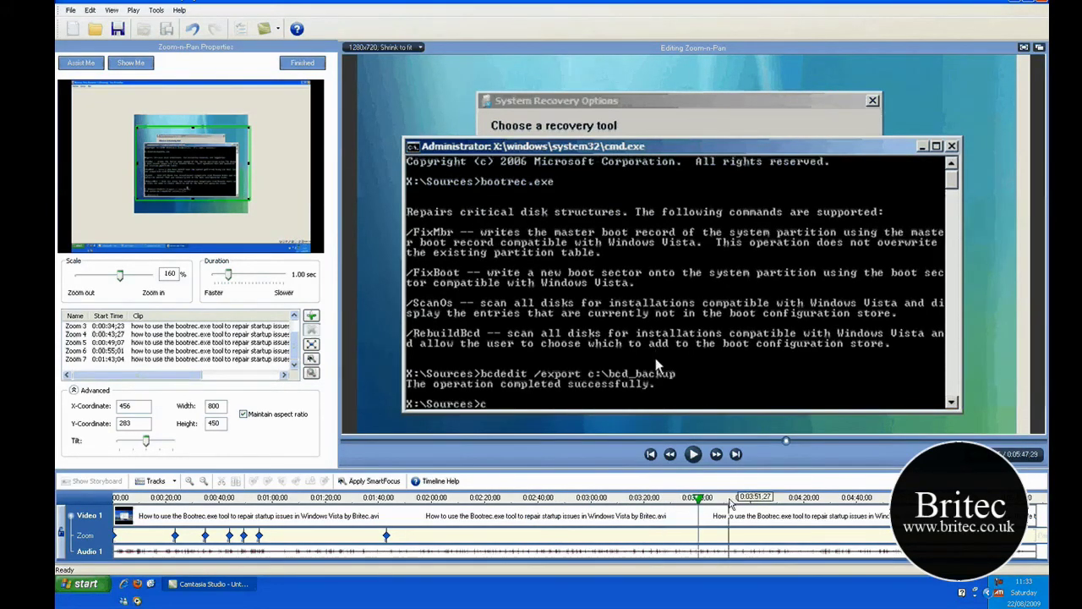
click(768, 500)
click(858, 501)
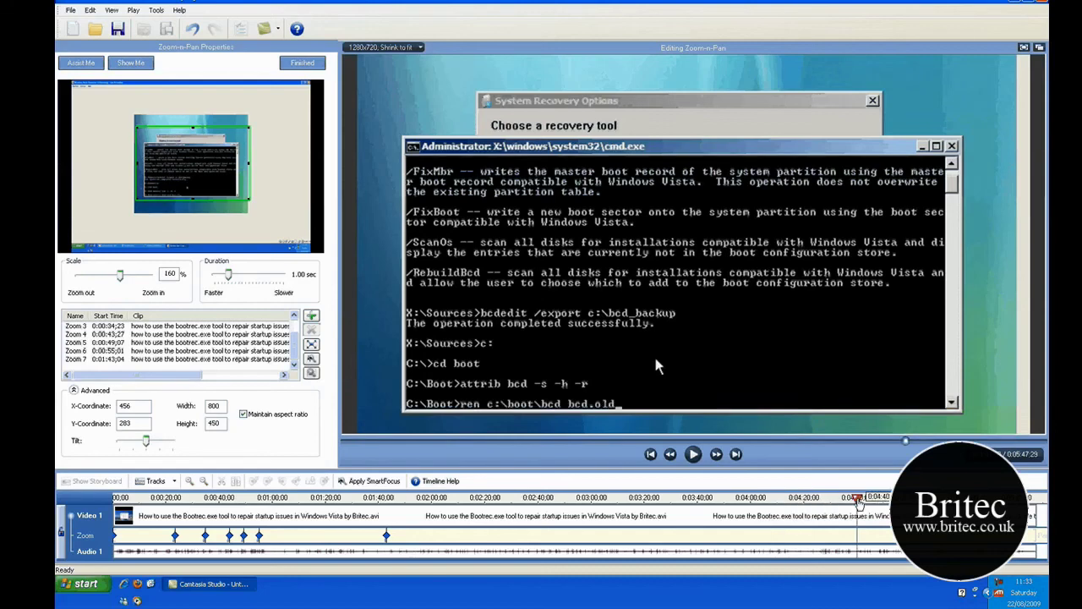
click(909, 500)
click(988, 501)
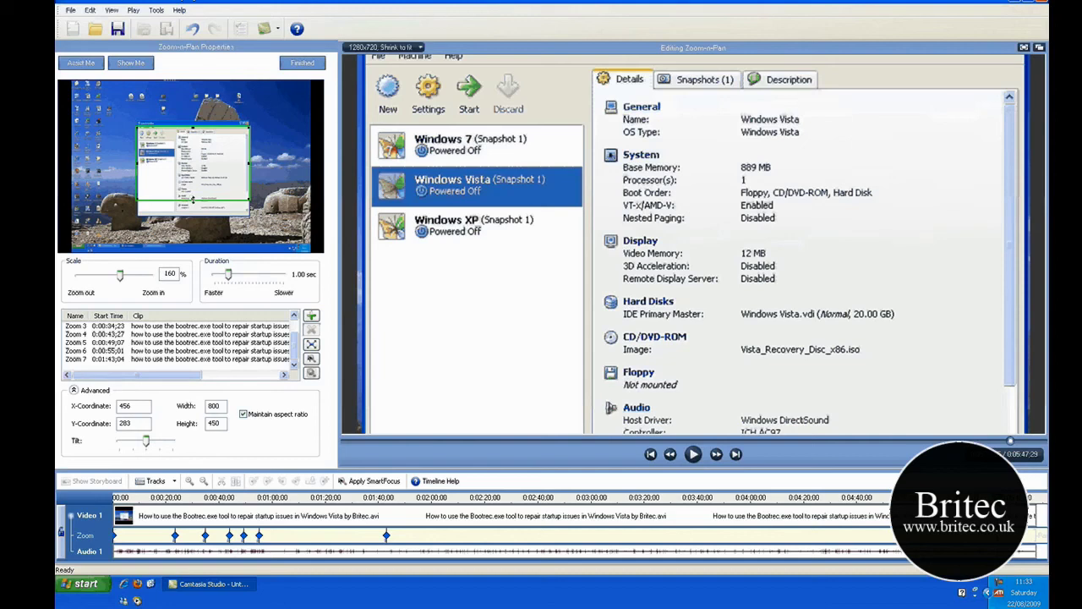
Step: Widen the zoom to 125% around the whole VirtualBox manager window and finish Zoom-n-Pan editing
drag(191, 211, 191, 223)
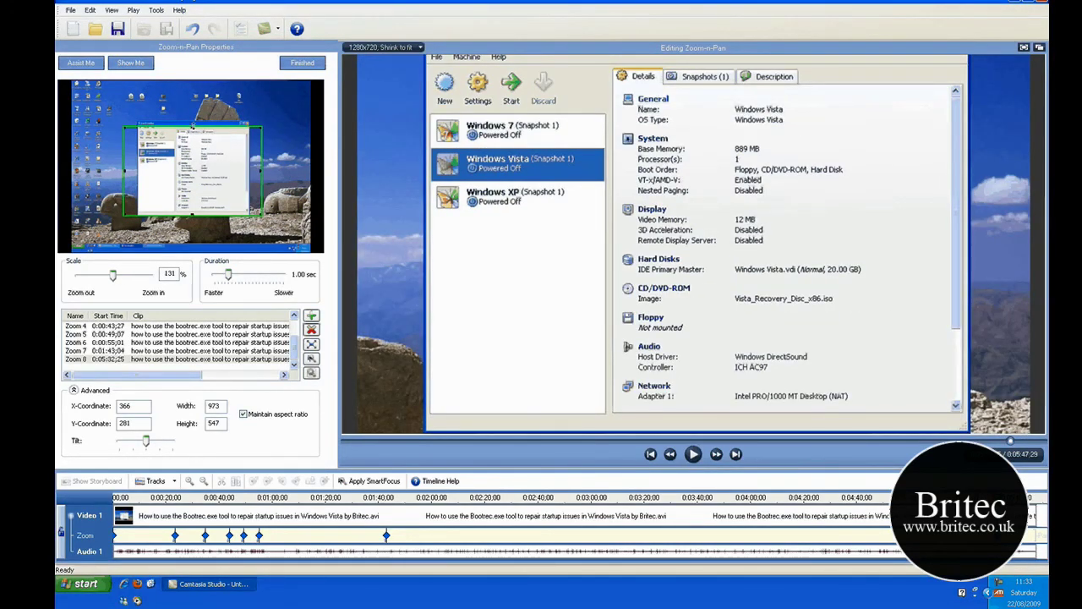
drag(193, 126, 192, 122)
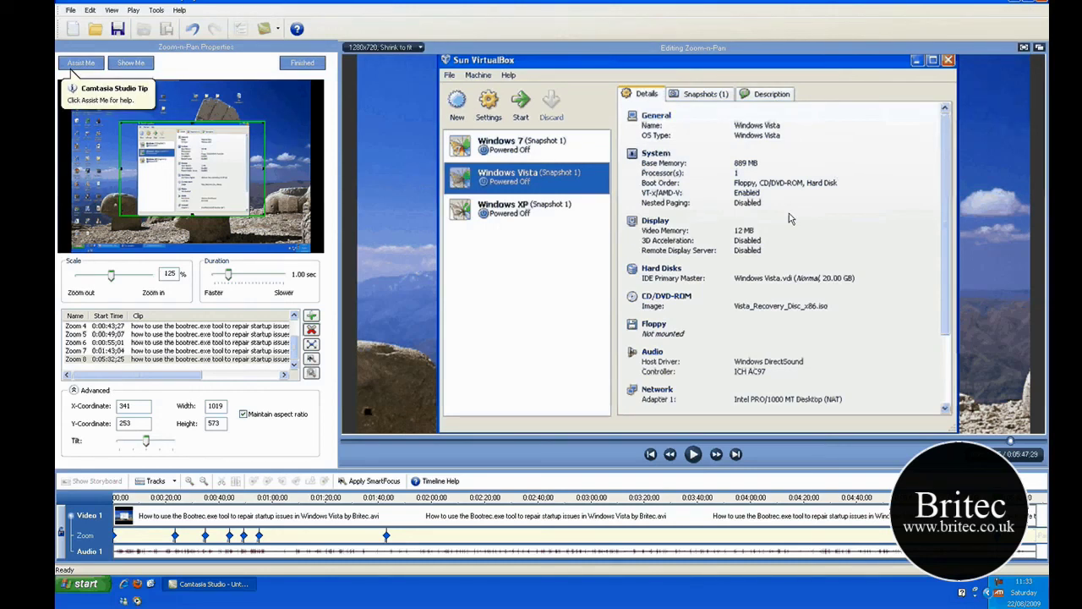
click(303, 64)
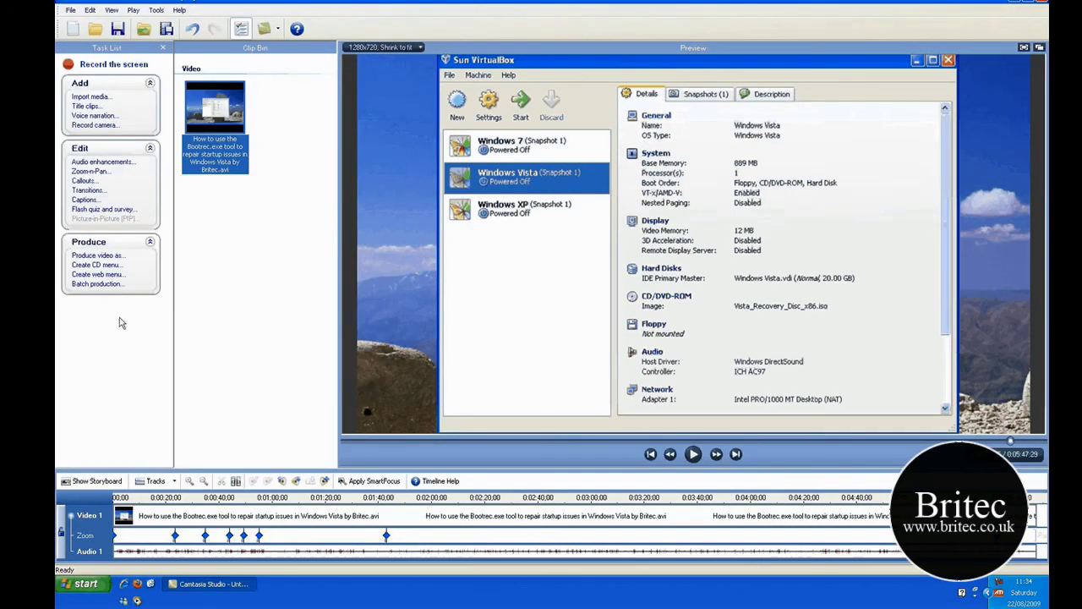
Step: Produce the video named 'test' with the youtube setting preset and start rendering
click(96, 254)
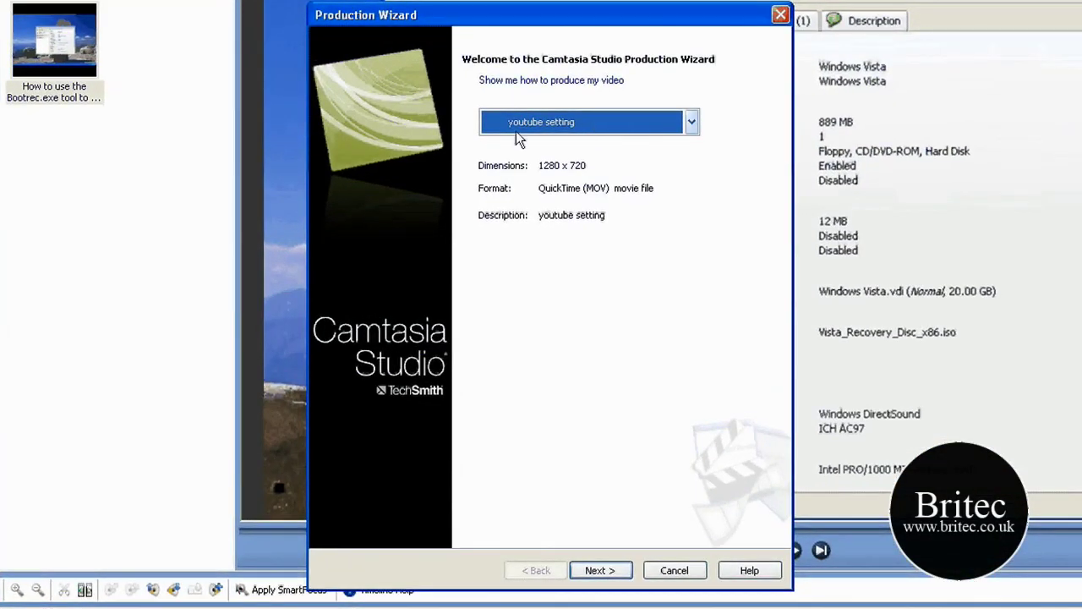
click(600, 571)
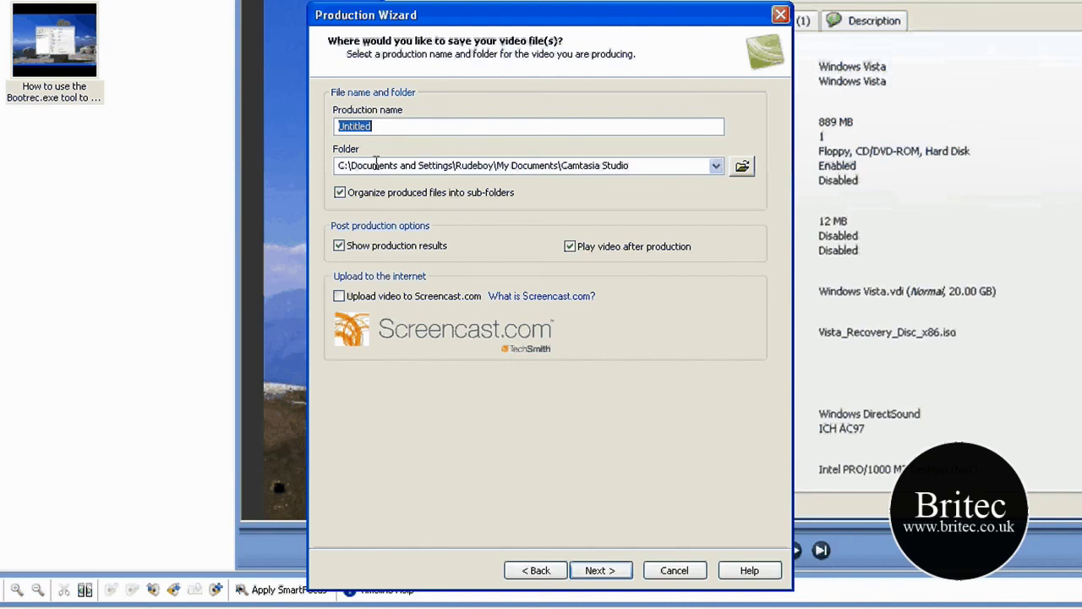
text(test)
click(601, 571)
click(607, 571)
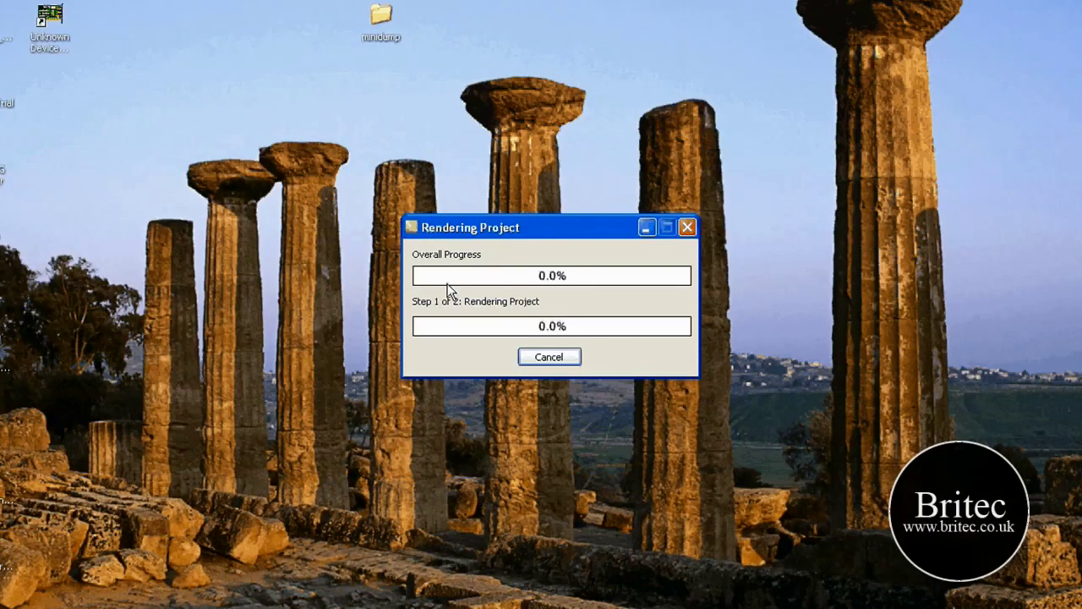